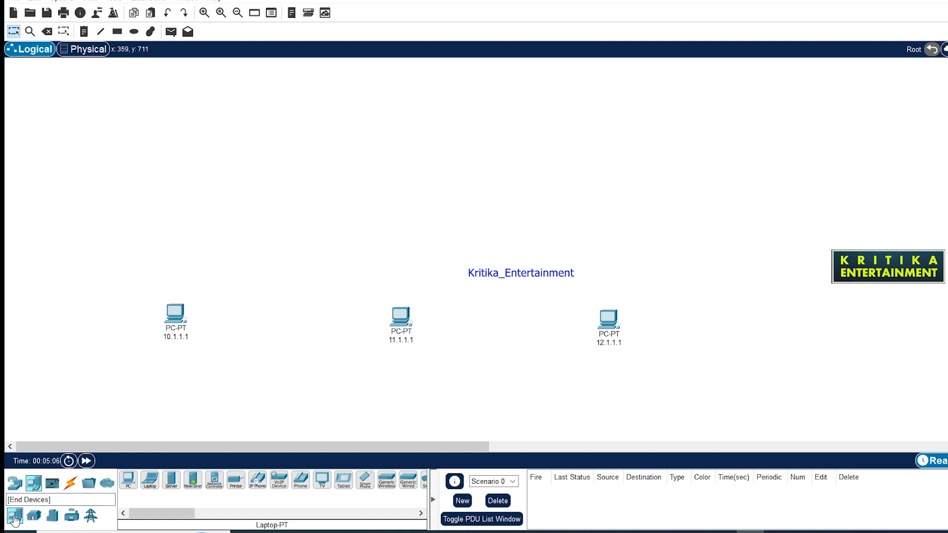
Place three 1841 routers in a row, one above each of the PCs 10.1.1.1, 11.1.1.1 and 12.1.1.1.
{"action": "left_click", "coordinate": [14, 486]}
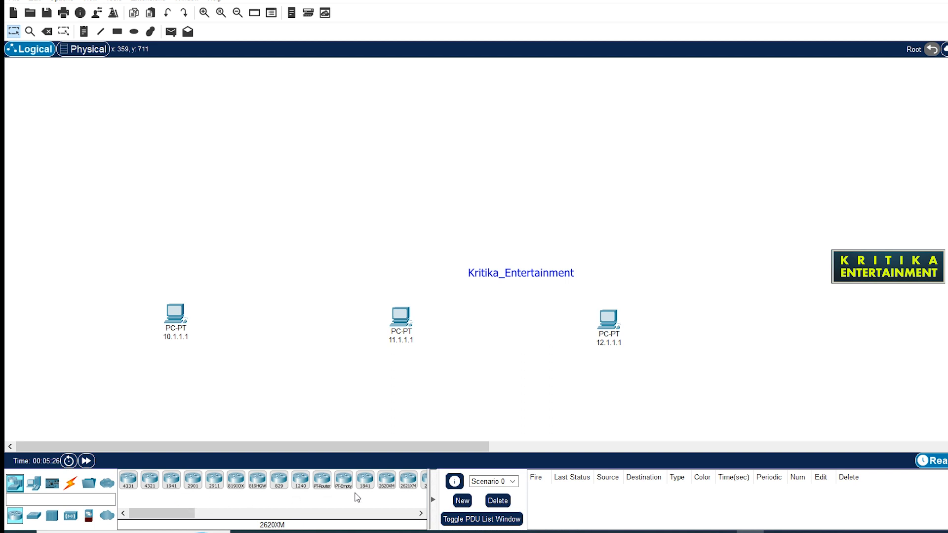
{"action": "left_click_drag", "start_coordinate": [364, 481], "coordinate": [182, 200]}
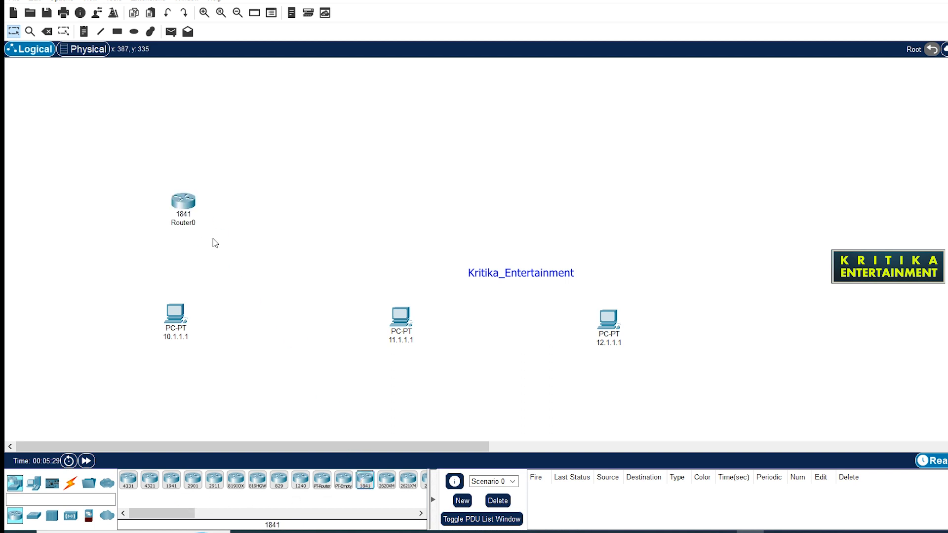
{"action": "left_click_drag", "start_coordinate": [365, 480], "coordinate": [402, 203]}
{"action": "left_click_drag", "start_coordinate": [364, 481], "coordinate": [594, 206]}
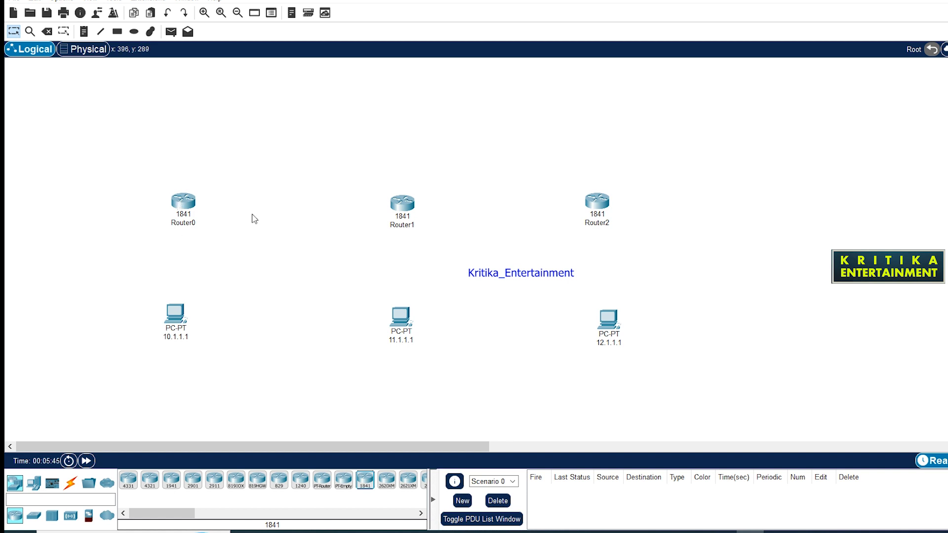
Pick the Copper Cross-Over cable and write "use copper cross over" in the Notepad notes.
{"action": "left_click", "coordinate": [70, 483]}
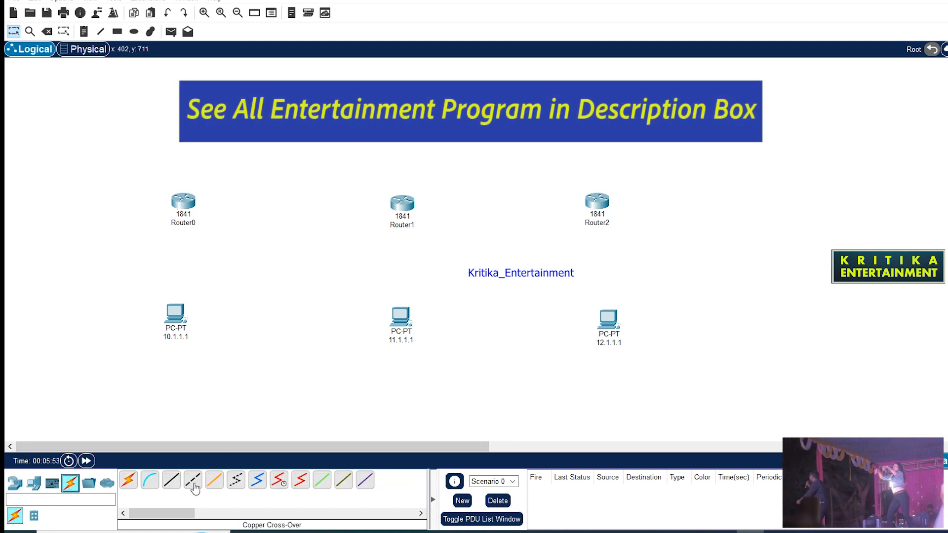
{"action": "left_click", "coordinate": [194, 481]}
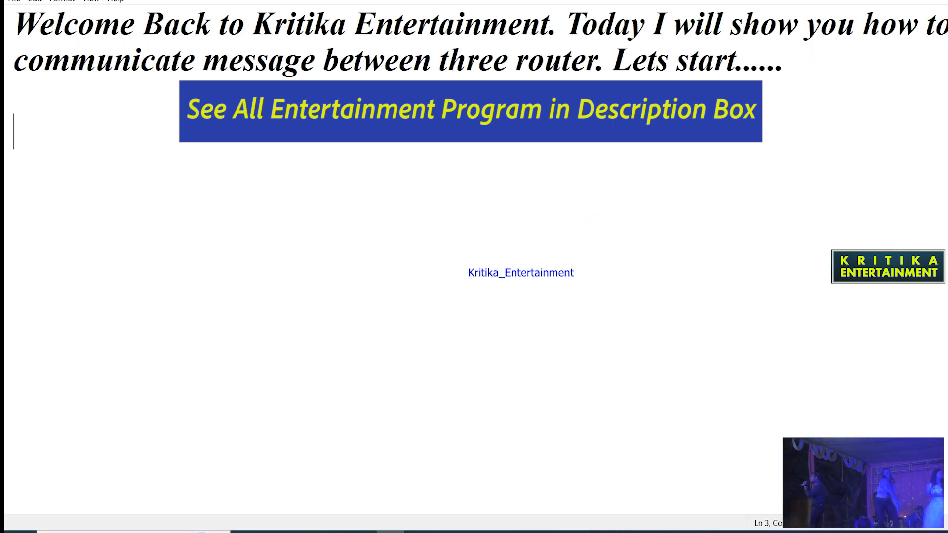
{"action": "type", "text": "use c"}
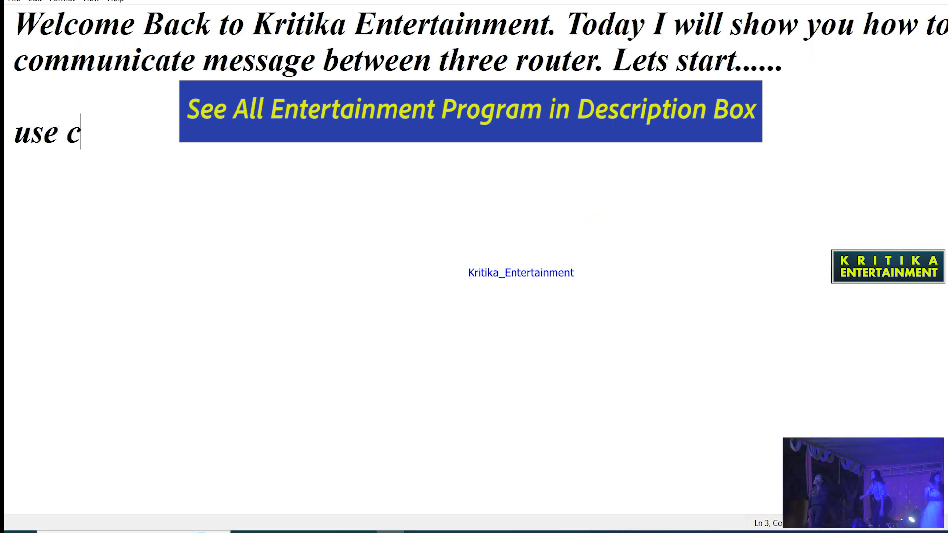
{"action": "type", "text": "opper cross over"}
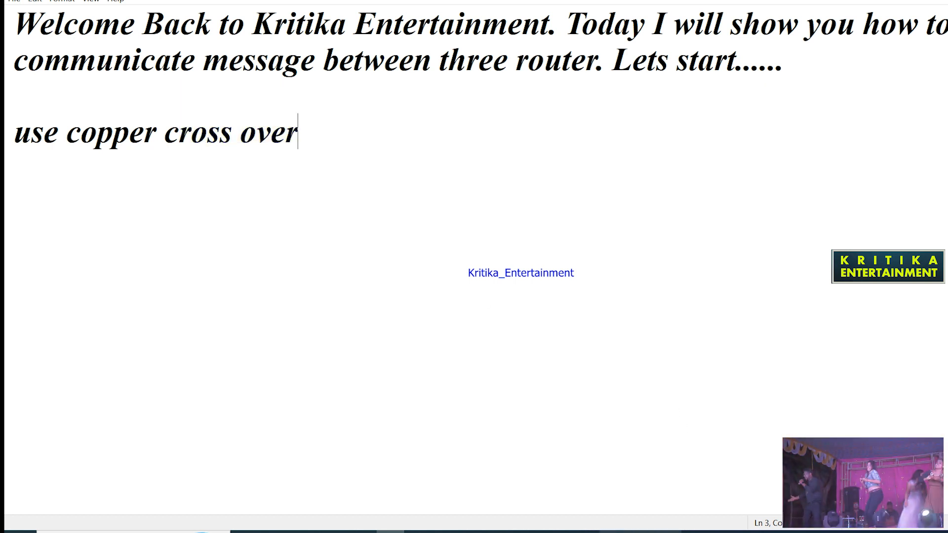
Switch back to Packet Tracer and connect FastEthernet0 of PC 10.1.1.1 to FastEthernet0/0 of Router0 with the Copper Cross-Over cable.
{"action": "left_click", "coordinate": [750, 532]}
{"action": "left_click", "coordinate": [178, 313]}
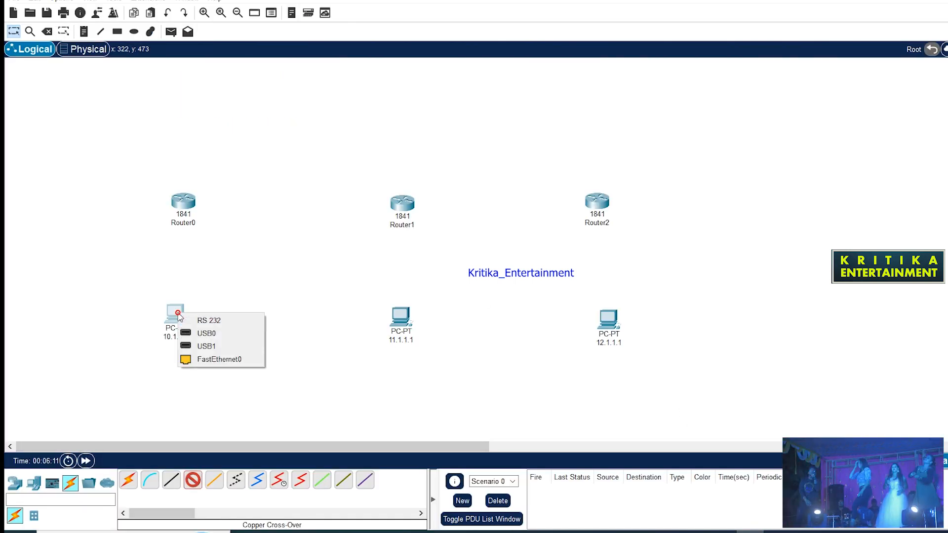
{"action": "left_click", "coordinate": [202, 364]}
{"action": "left_click", "coordinate": [182, 203]}
{"action": "left_click", "coordinate": [197, 233]}
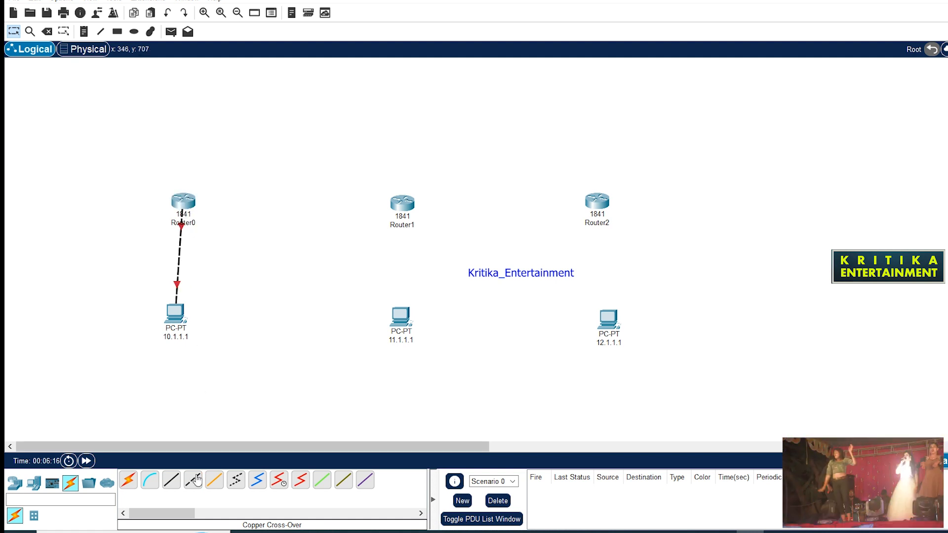
Connect FastEthernet0 of PC 11.1.1.1 to FastEthernet0/0 of Router1 with a Copper Cross-Over cable.
{"action": "left_click", "coordinate": [196, 480]}
{"action": "left_click", "coordinate": [400, 318]}
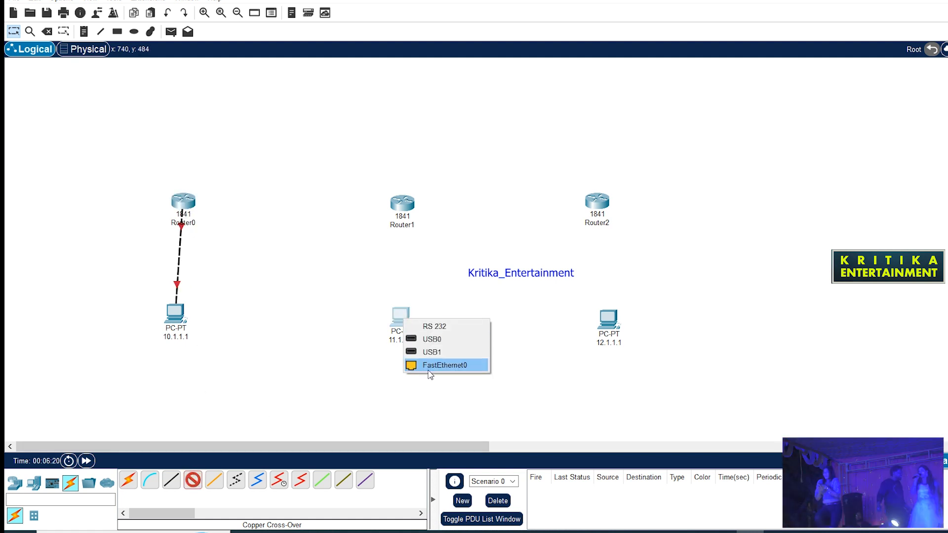
{"action": "left_click", "coordinate": [434, 366]}
{"action": "left_click", "coordinate": [404, 203]}
{"action": "left_click", "coordinate": [415, 235]}
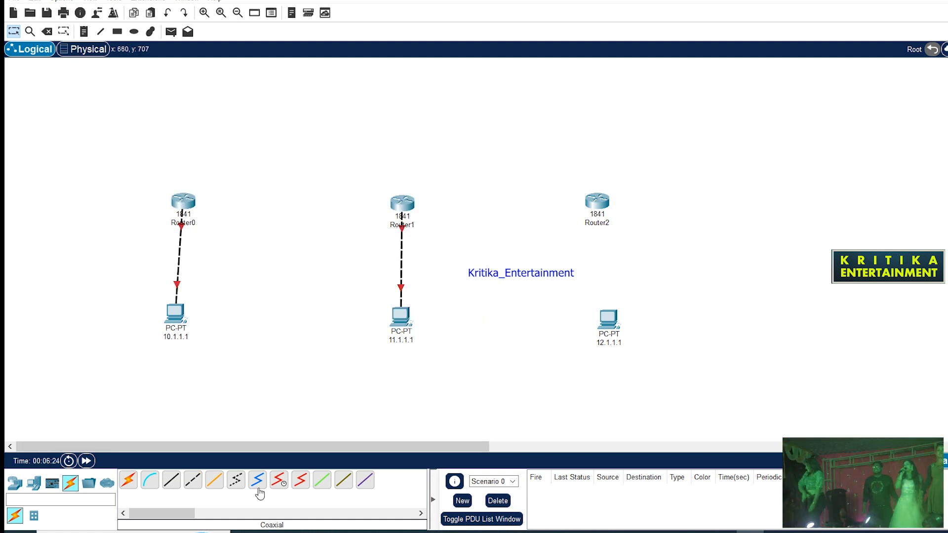
Connect FastEthernet0 of PC 12.1.1.1 to FastEthernet0/0 of Router2 with a Copper Cross-Over cable.
{"action": "left_click", "coordinate": [195, 483]}
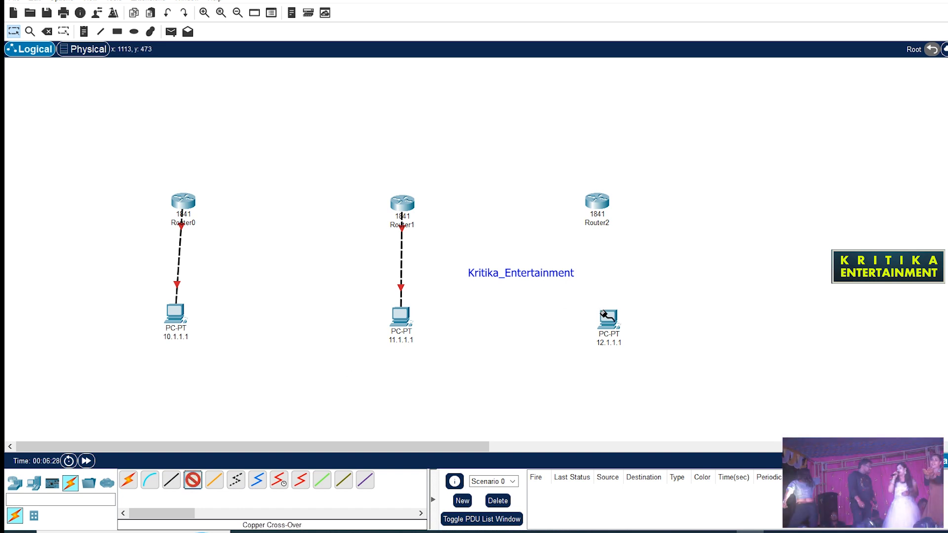
{"action": "left_click", "coordinate": [608, 318]}
{"action": "left_click", "coordinate": [624, 362]}
{"action": "left_click", "coordinate": [598, 200]}
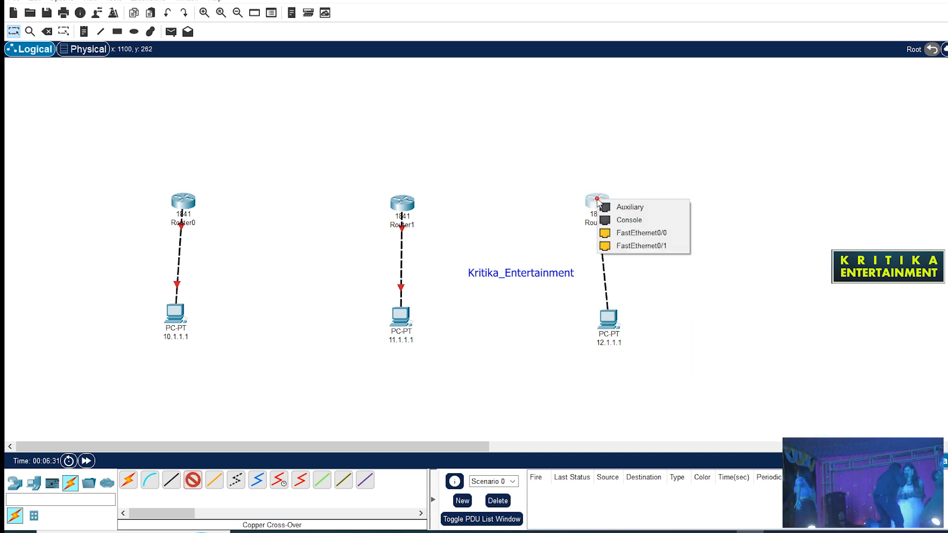
{"action": "left_click", "coordinate": [611, 233]}
Switch to Notepad and add the line "between router to router use Serial DCE" below the cable note.
{"action": "left_click", "coordinate": [390, 532]}
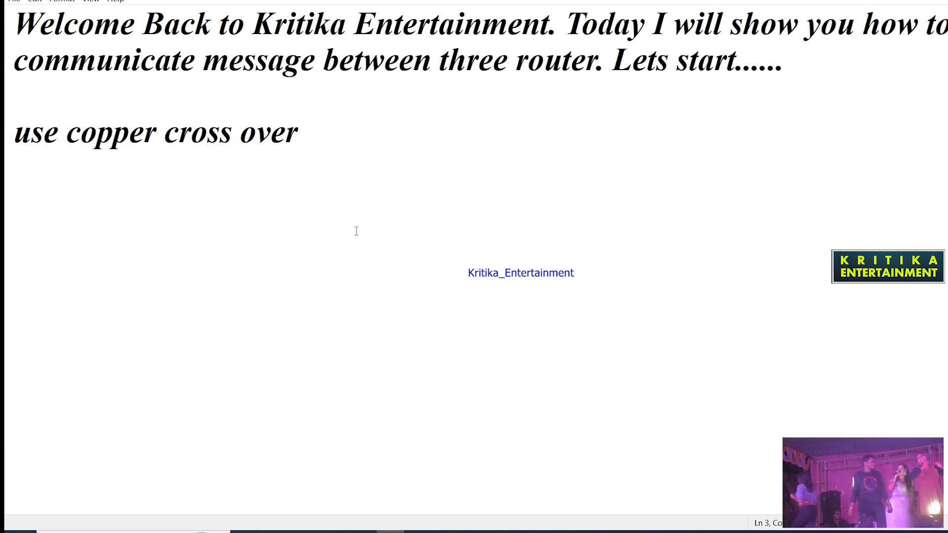
{"action": "type", "text": "between rou"}
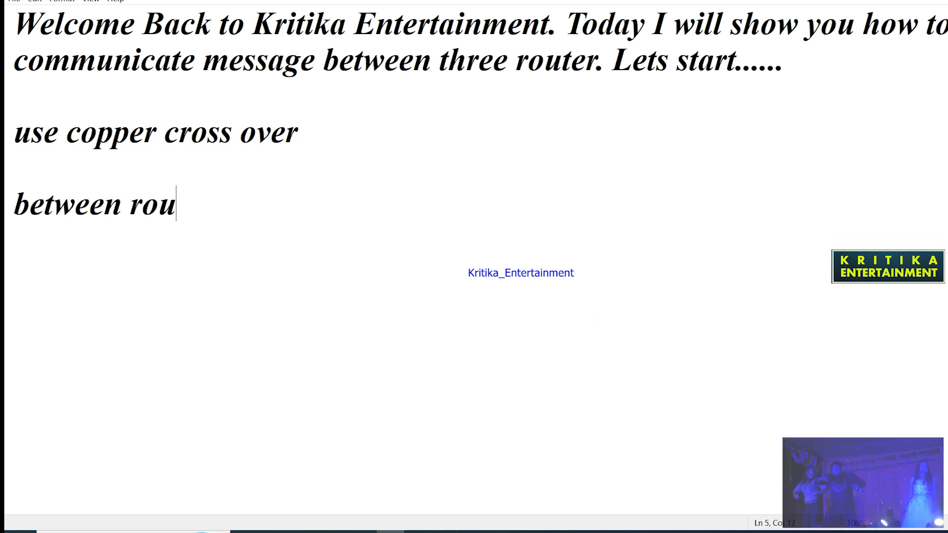
{"action": "type", "text": "ter to router"}
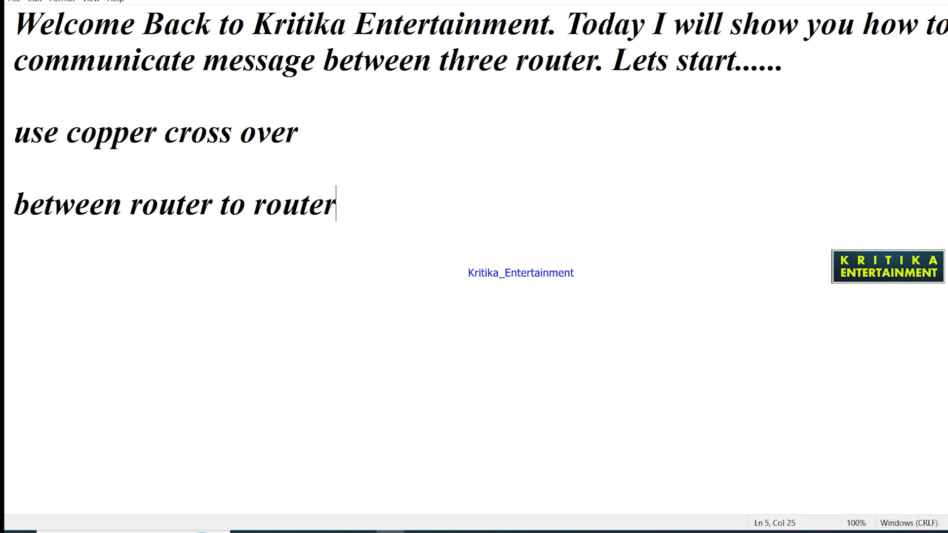
{"action": "type", "text": " use Serial DCE"}
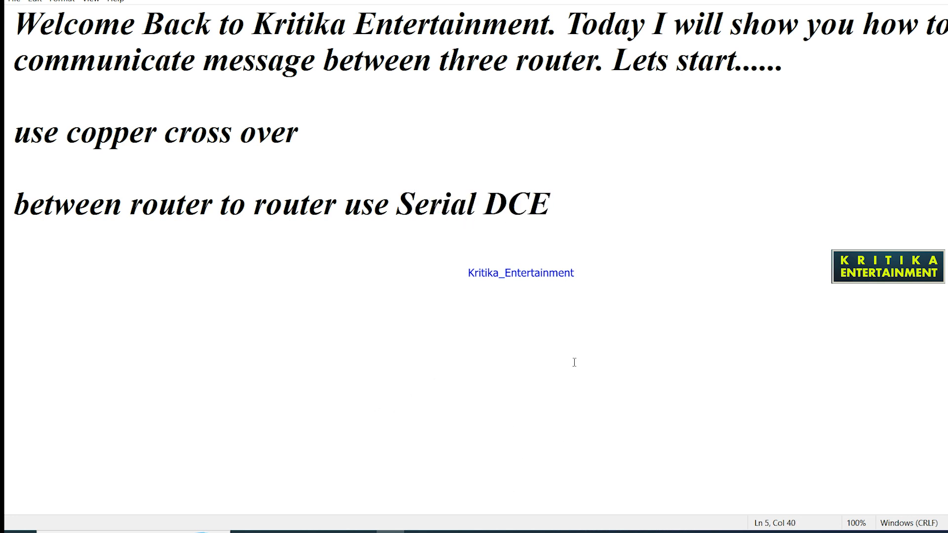
Add the note "We first add this hardware to Router see how...... It will add serial port" as a separate paragraph.
{"action": "type", "text": ".  We fir"}
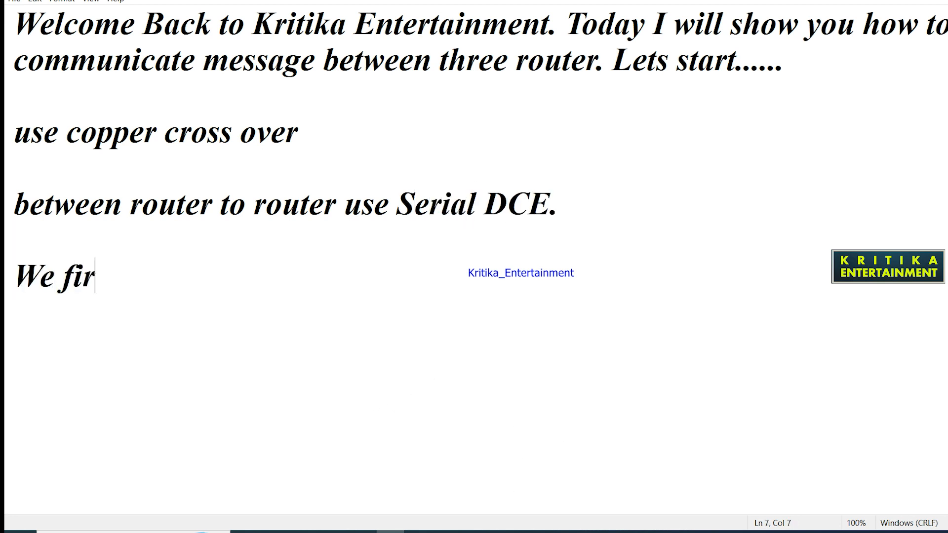
{"action": "type", "text": "st add this ha"}
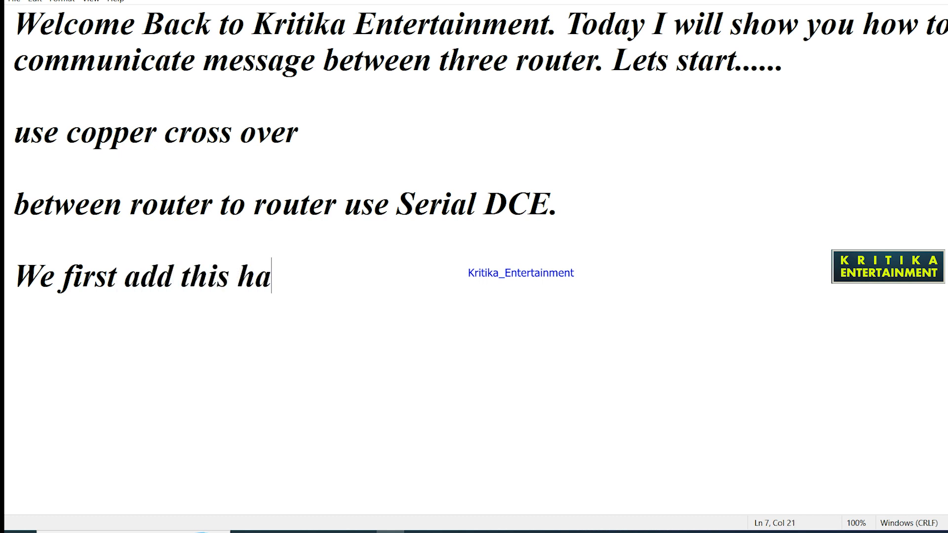
{"action": "type", "text": "rdware to "}
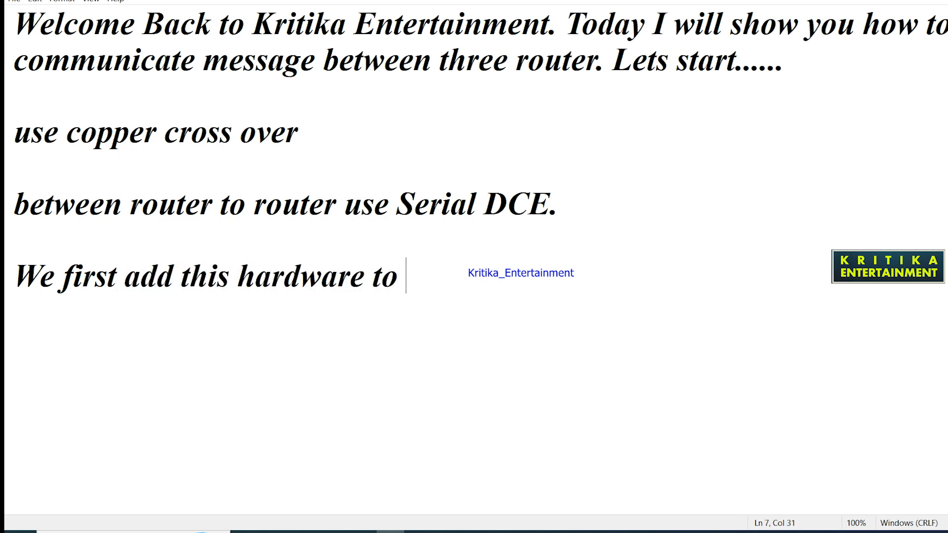
{"action": "type", "text": "Router see how......  It will a"}
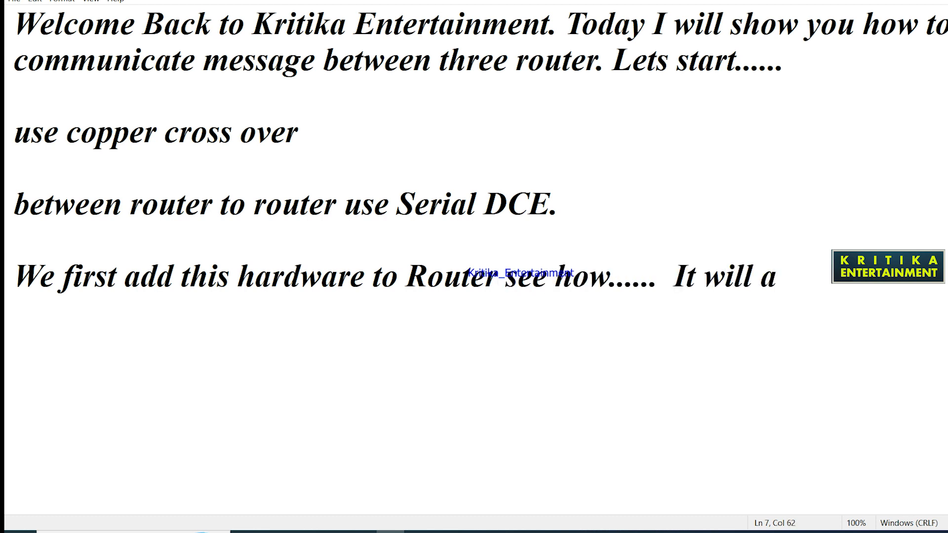
{"action": "type", "text": "dd s"}
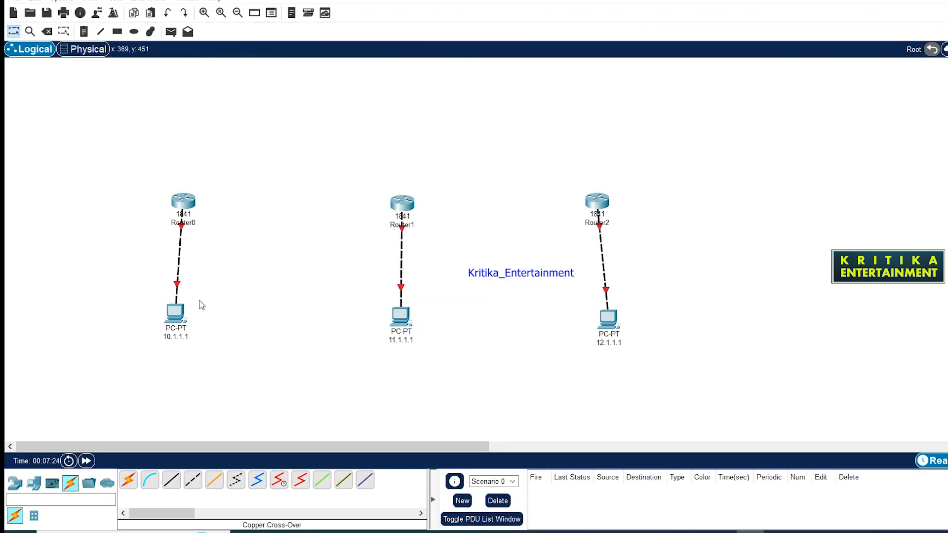
Insert a WIC-2T module into Slot 1 of Router0 in its physical device view.
{"action": "left_click", "coordinate": [183, 199]}
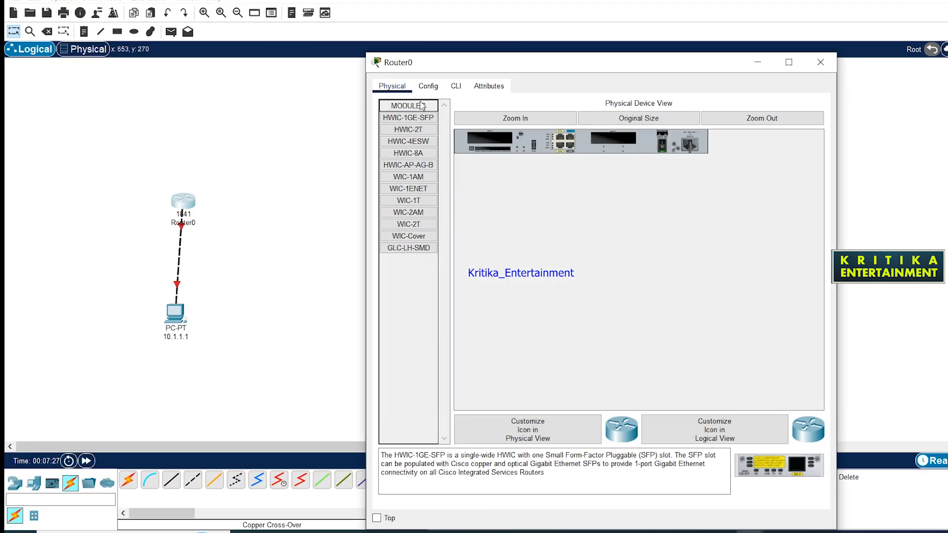
{"action": "left_click", "coordinate": [409, 224]}
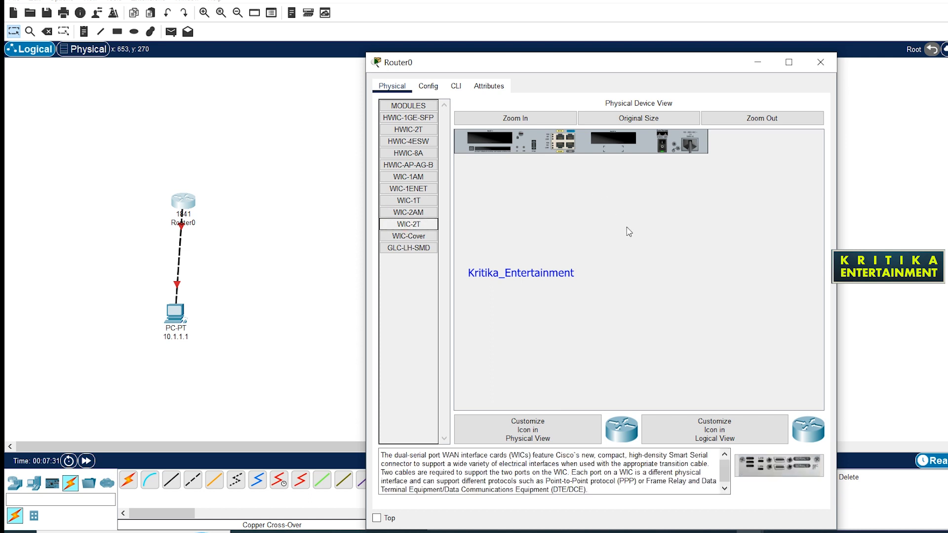
{"action": "left_click", "coordinate": [514, 118]}
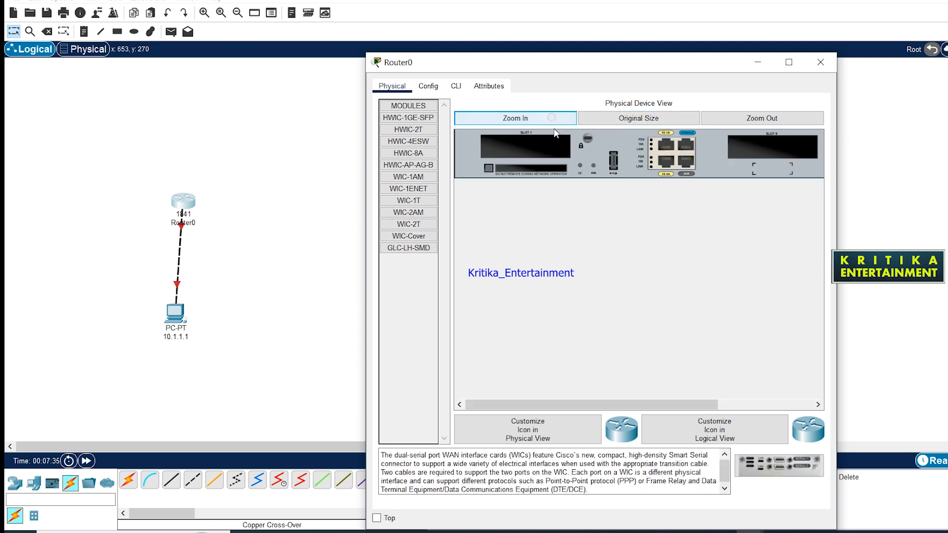
{"action": "left_click_drag", "start_coordinate": [560, 404], "coordinate": [597, 405]}
{"action": "left_click_drag", "start_coordinate": [779, 466], "coordinate": [524, 153]}
{"action": "left_click_drag", "start_coordinate": [625, 400], "coordinate": [720, 402]}
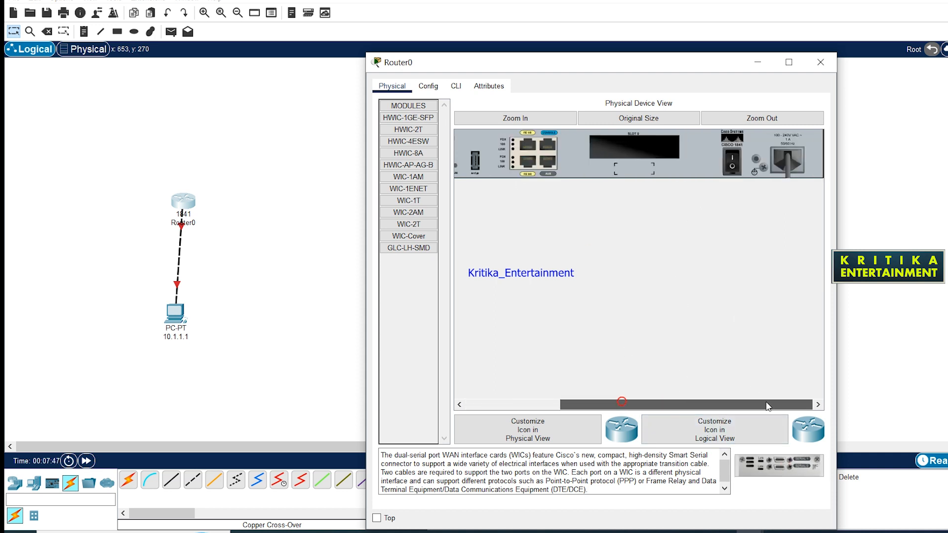
Switch to Notepad and add the line "off switch add then again on router switch for further process.".
{"action": "left_click", "coordinate": [391, 531]}
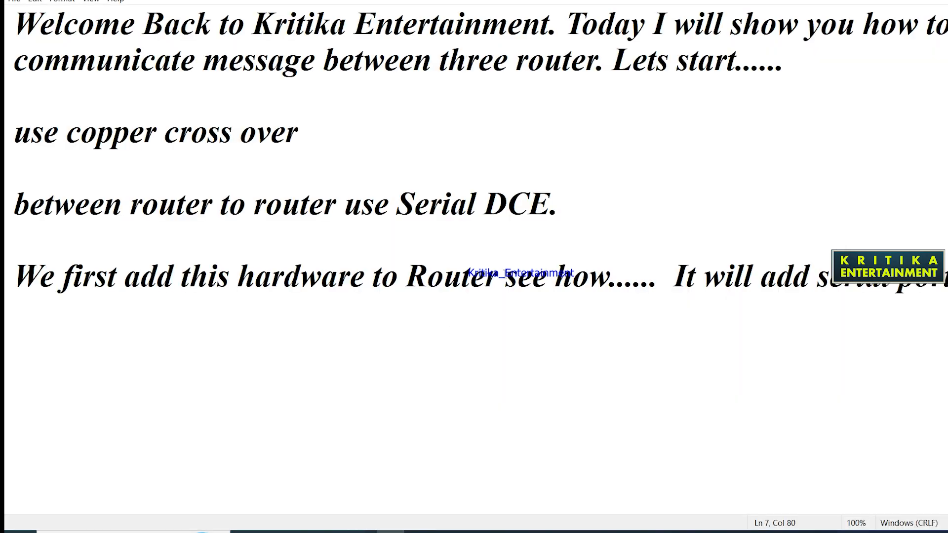
{"action": "type", "text": "on "}
{"action": "type", "text": "ff swit"}
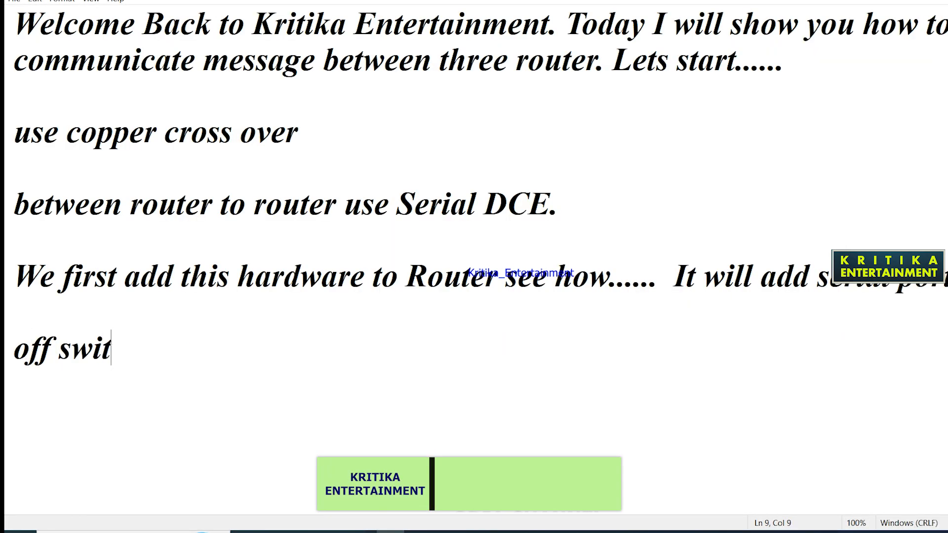
{"action": "type", "text": "ch add then af"}
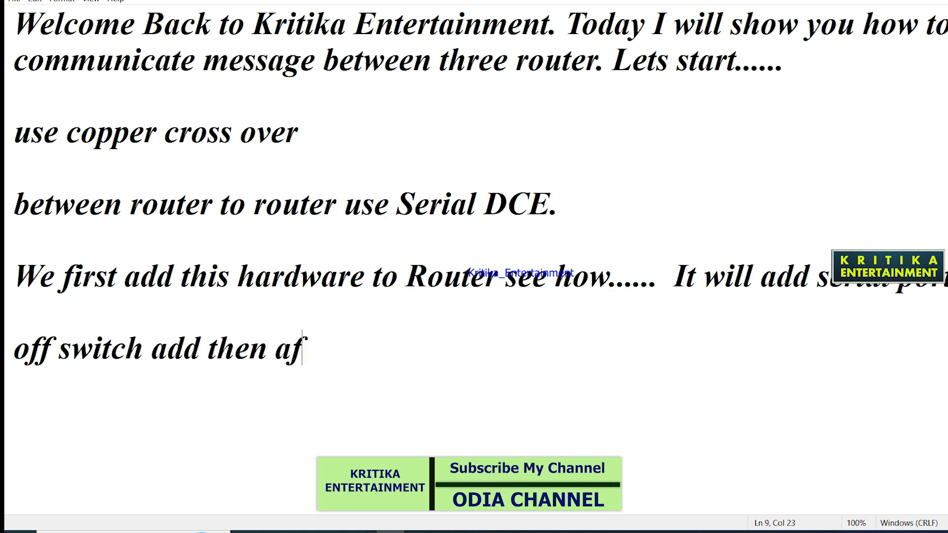
{"action": "key", "text": "BackSpace"}
{"action": "type", "text": "gain on sw"}
{"action": "key", "text": "BackSpace"}
{"action": "key", "text": "BackSpace"}
{"action": "type", "text": "router "}
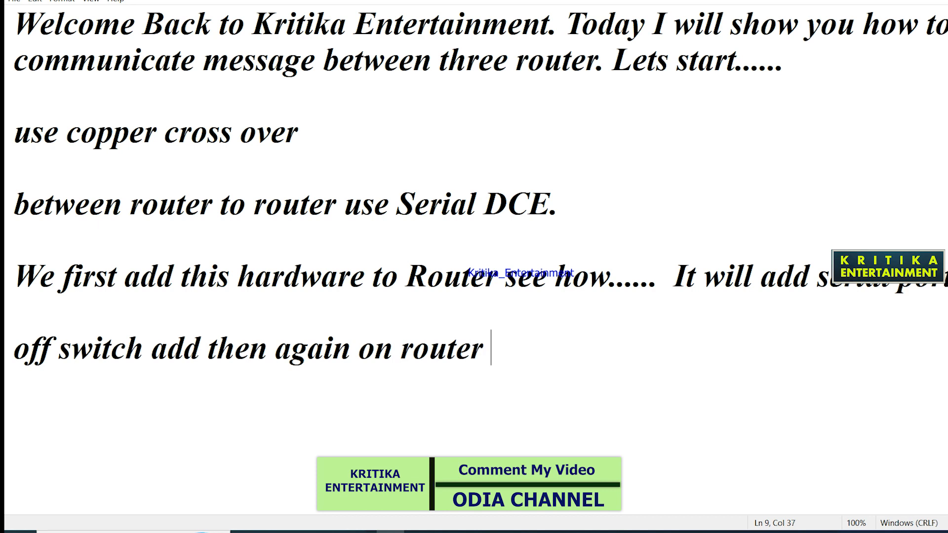
{"action": "type", "text": "switch for furt"}
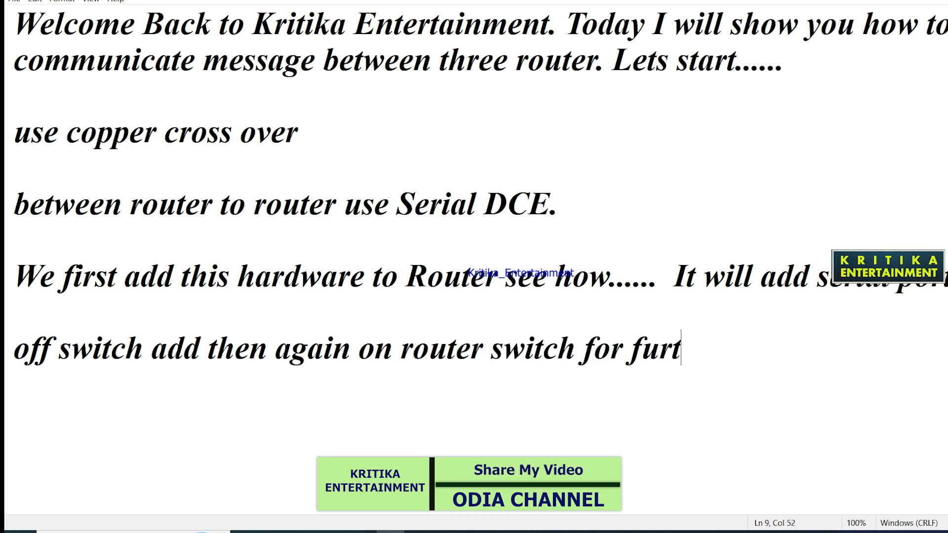
{"action": "type", "text": "her process. "}
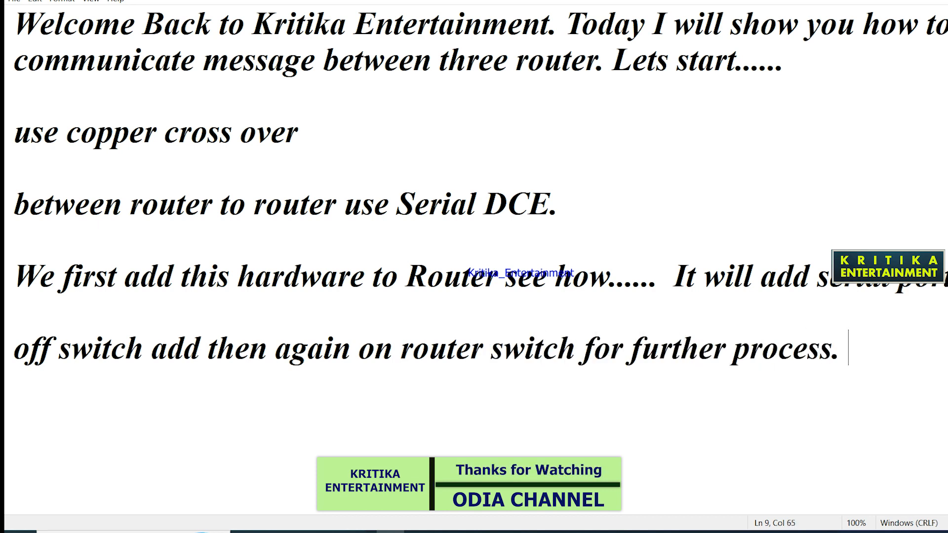
Append the sentence "Same process add on next two router...." to the end of the off switch note.
{"action": "type", "text": "Sam"}
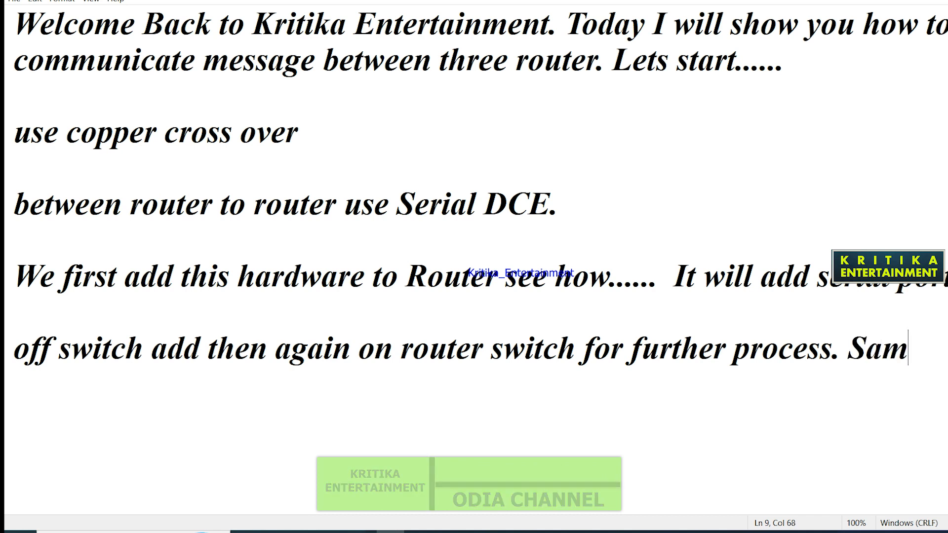
{"action": "type", "text": "e process add "}
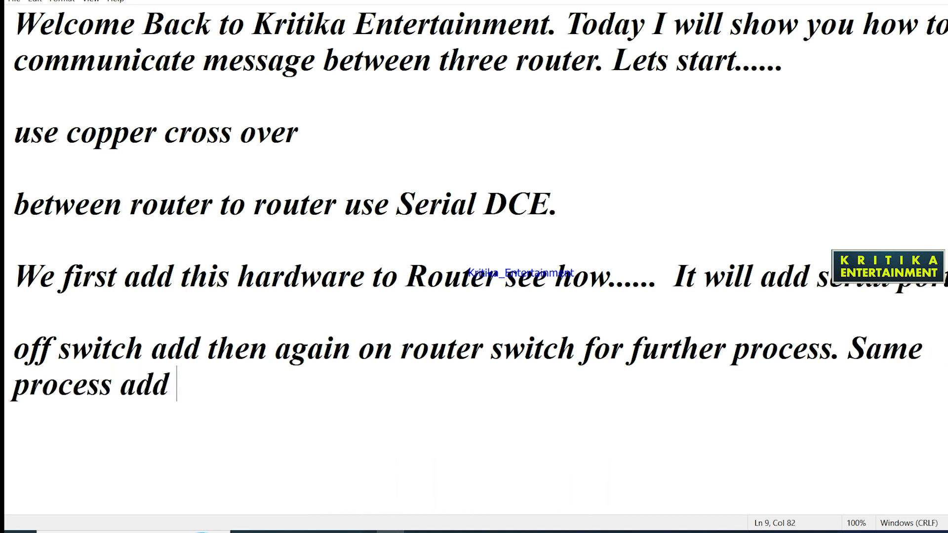
{"action": "type", "text": "on next t"}
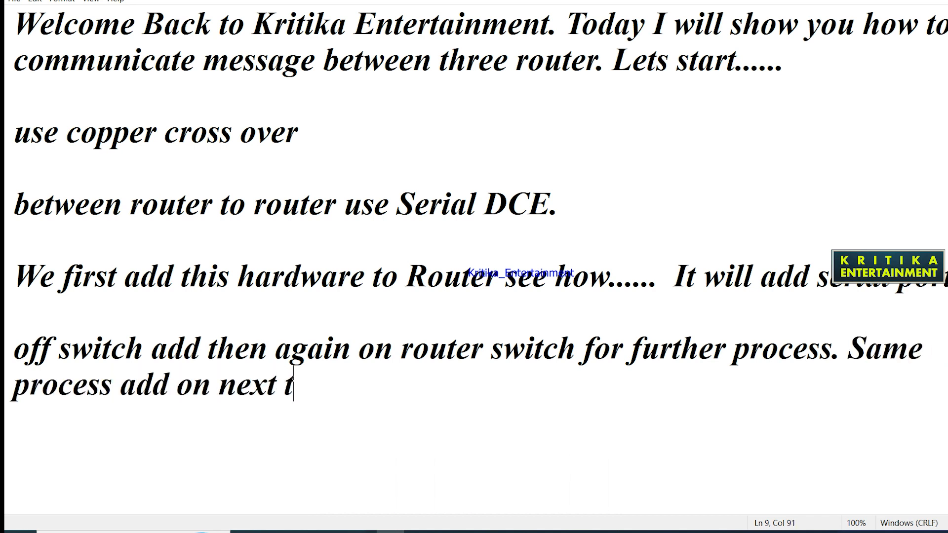
{"action": "type", "text": "wo router...."}
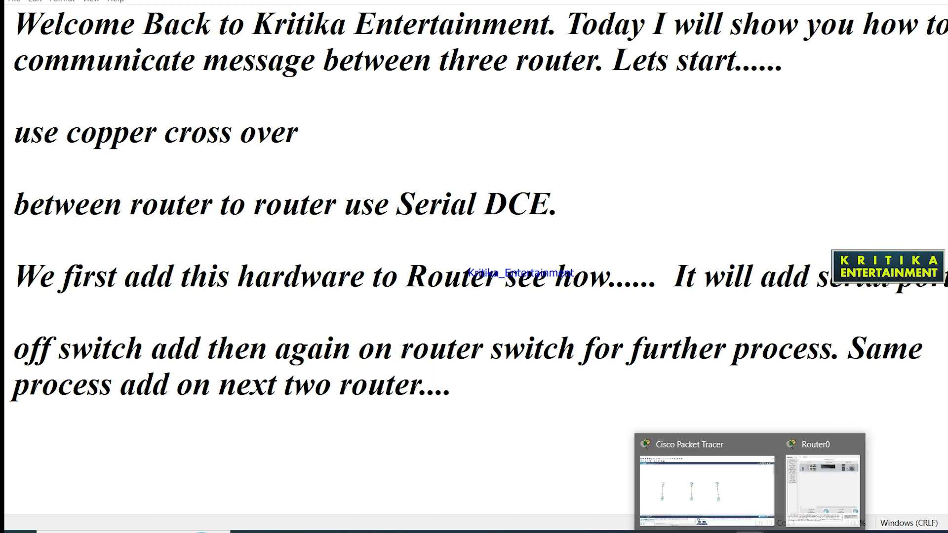
Switch to Packet Tracer and close the Router0 device window.
{"action": "left_click", "coordinate": [721, 487]}
{"action": "mouse_move", "coordinate": [736, 531]}
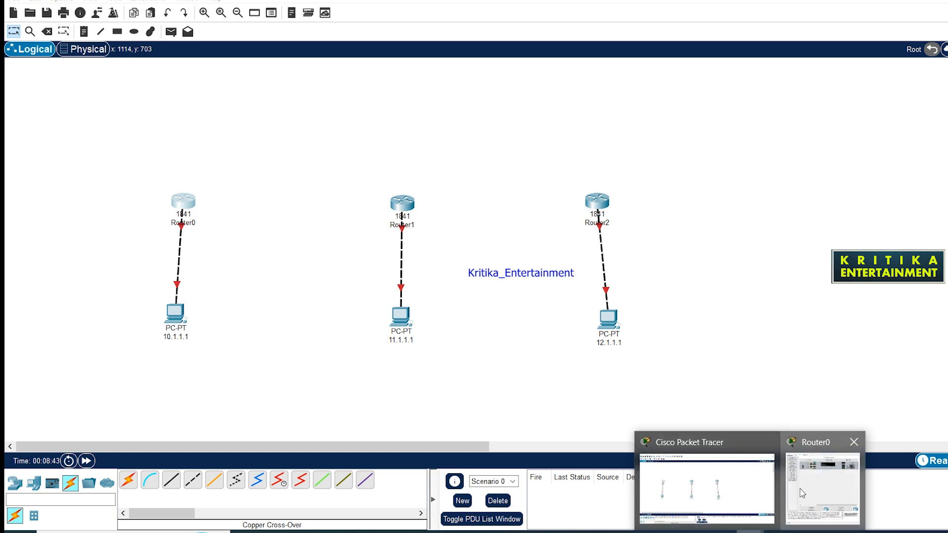
{"action": "left_click", "coordinate": [825, 481]}
{"action": "left_click", "coordinate": [821, 62]}
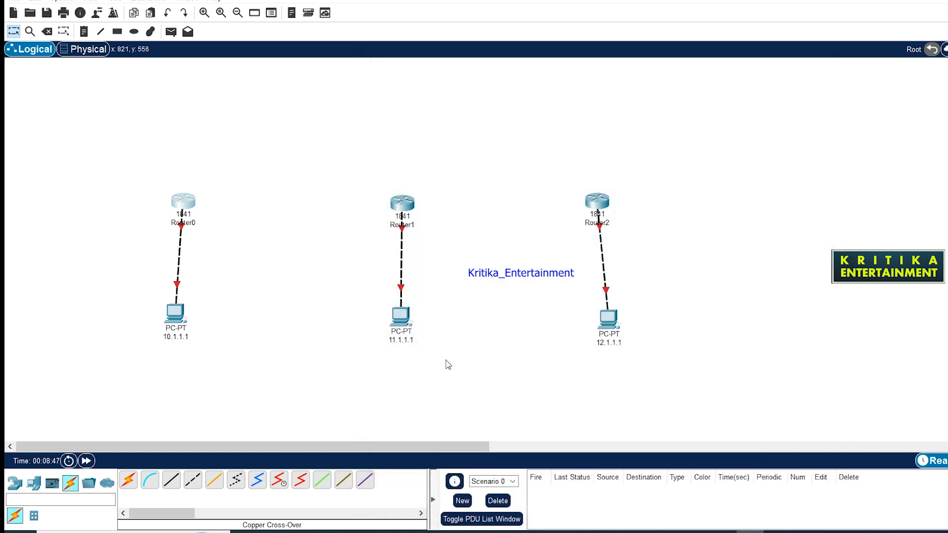
Power off Router1, insert a WIC-2T module into its Slot 1, and power it back on in the physical device view.
{"action": "left_click", "coordinate": [404, 207]}
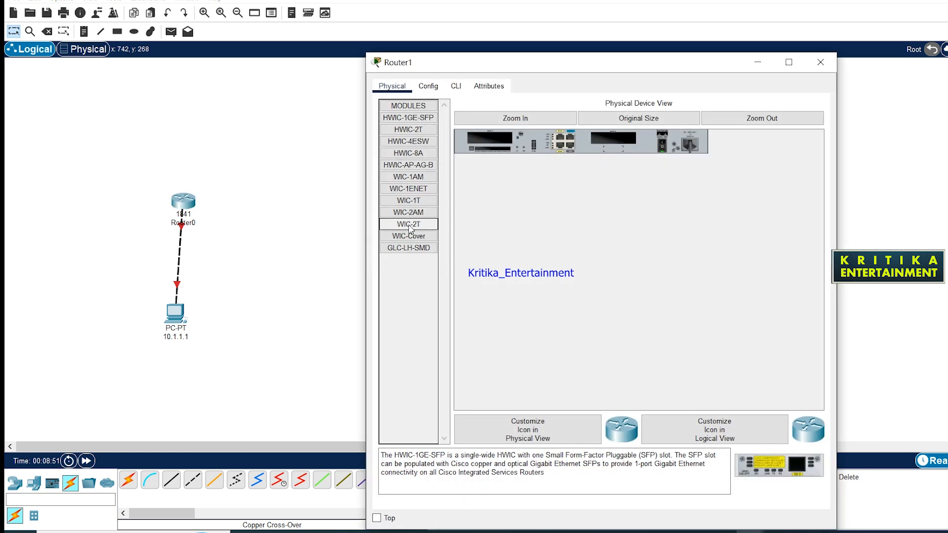
{"action": "left_click", "coordinate": [408, 224]}
{"action": "left_click", "coordinate": [511, 116]}
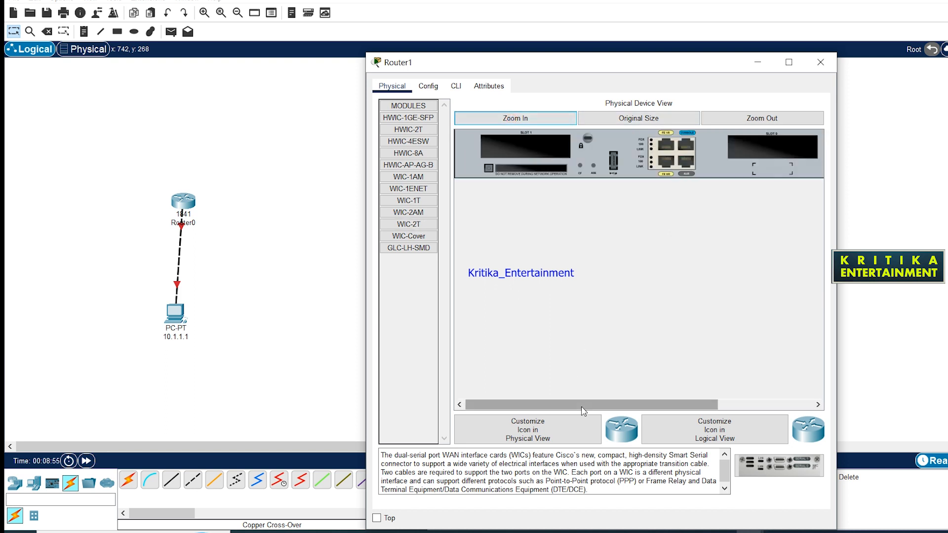
{"action": "left_click_drag", "start_coordinate": [582, 408], "coordinate": [767, 415]}
{"action": "left_click", "coordinate": [734, 169]}
{"action": "left_click_drag", "start_coordinate": [686, 406], "coordinate": [593, 406]}
{"action": "left_click_drag", "start_coordinate": [779, 466], "coordinate": [521, 156]}
{"action": "left_click_drag", "start_coordinate": [593, 406], "coordinate": [687, 406]}
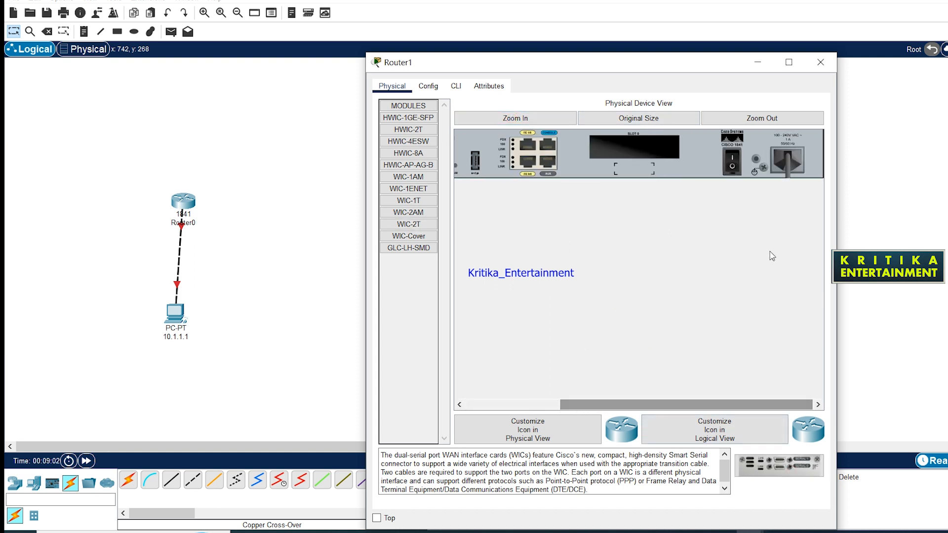
{"action": "left_click", "coordinate": [733, 168]}
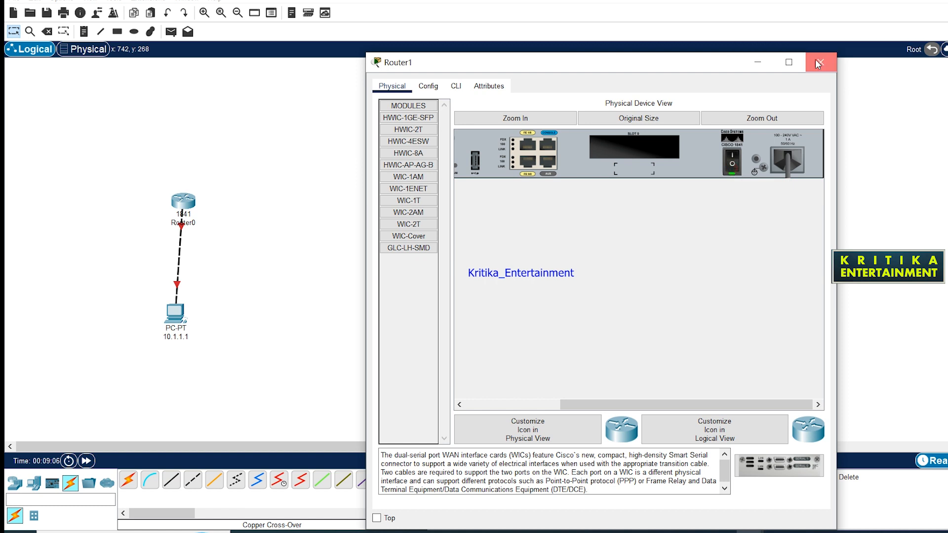
{"action": "left_click", "coordinate": [821, 62]}
Power off Router2, insert a WIC-2T module into its Slot 1, and power it back on in the physical device view.
{"action": "left_click", "coordinate": [597, 202]}
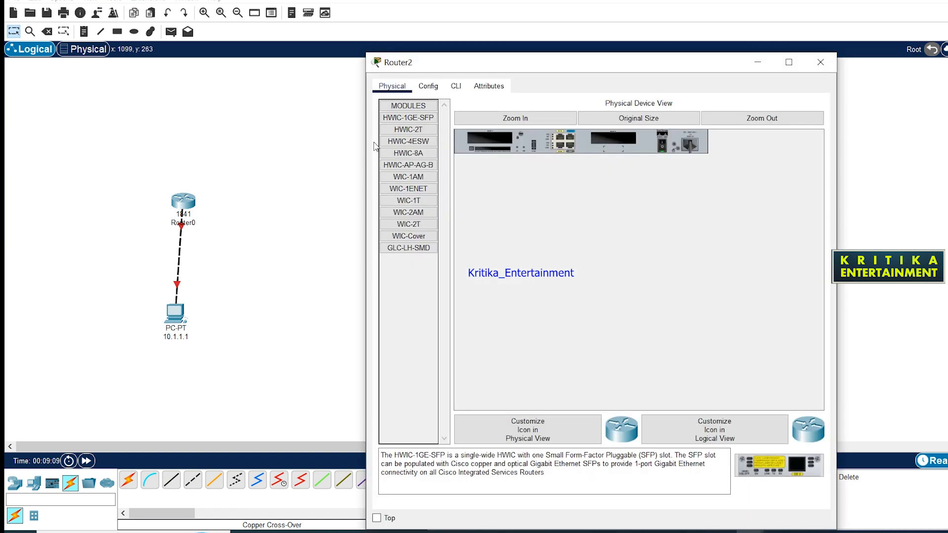
{"action": "left_click", "coordinate": [408, 224]}
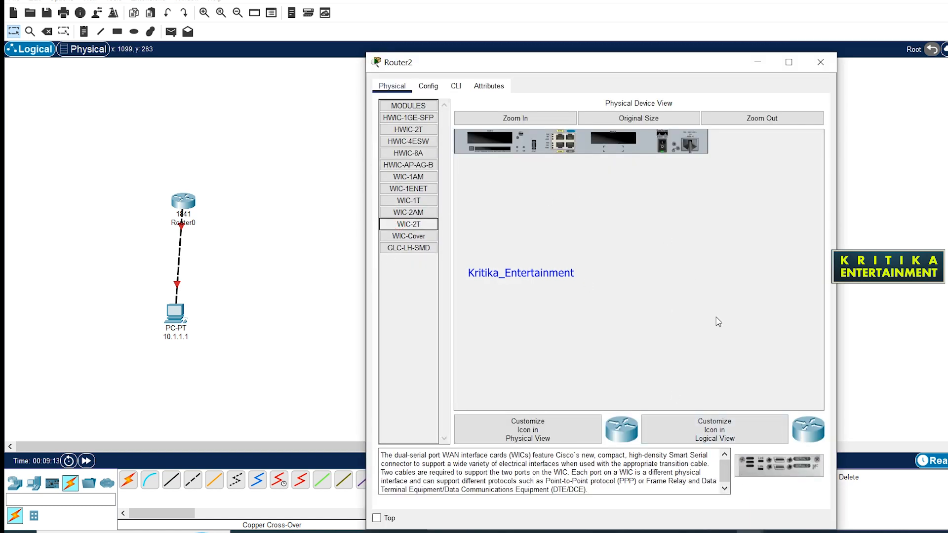
{"action": "left_click", "coordinate": [546, 120]}
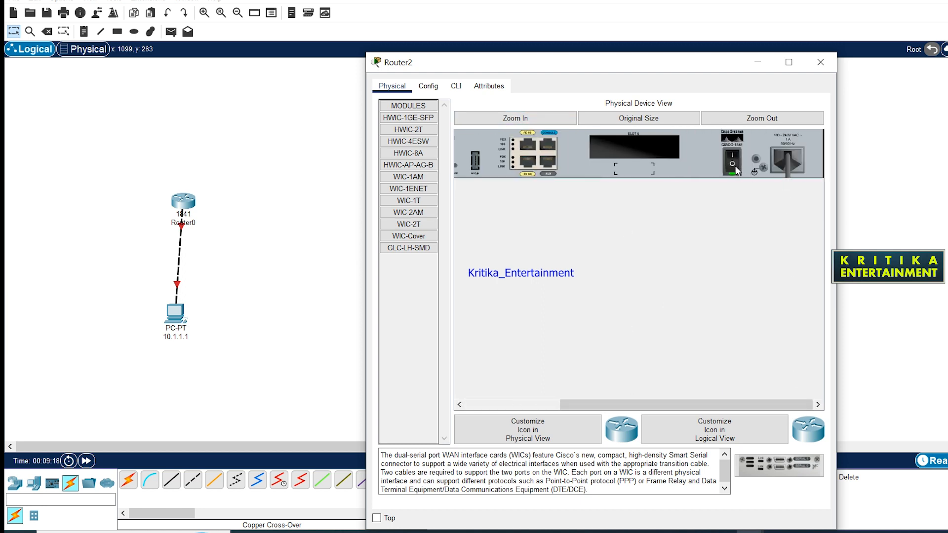
{"action": "left_click_drag", "start_coordinate": [642, 405], "coordinate": [547, 394]}
{"action": "left_click_drag", "start_coordinate": [779, 465], "coordinate": [525, 147]}
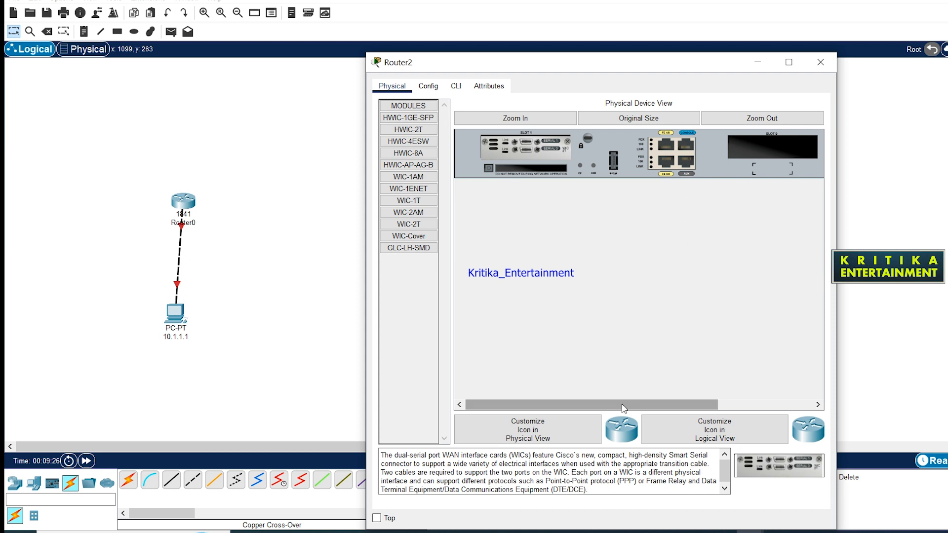
{"action": "left_click_drag", "start_coordinate": [621, 406], "coordinate": [776, 271]}
{"action": "left_click", "coordinate": [820, 63]}
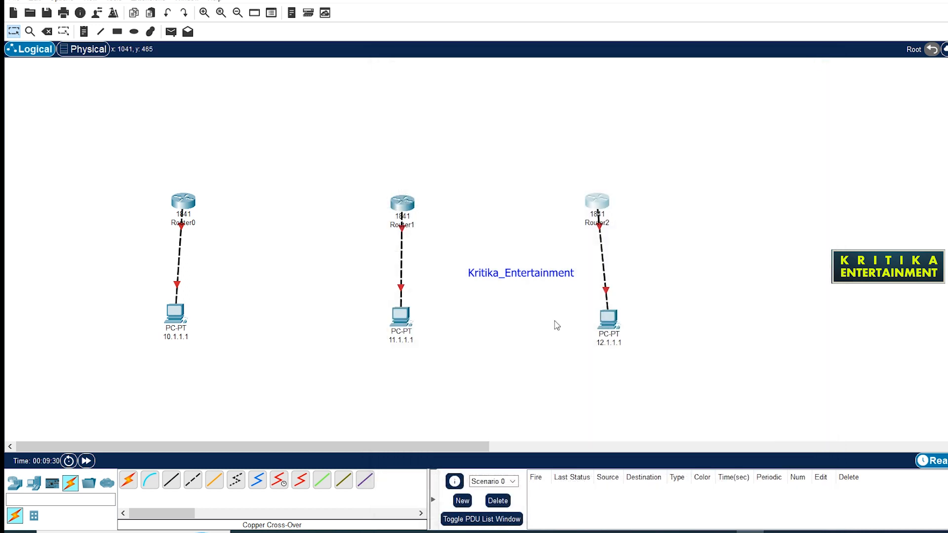
Switch to Notepad and add the paragraph "Then configure Desktop..... with Specify router IP address in Default Gateway Access see....".
{"action": "left_click", "coordinate": [398, 441]}
{"action": "type", "text": "Then configure "}
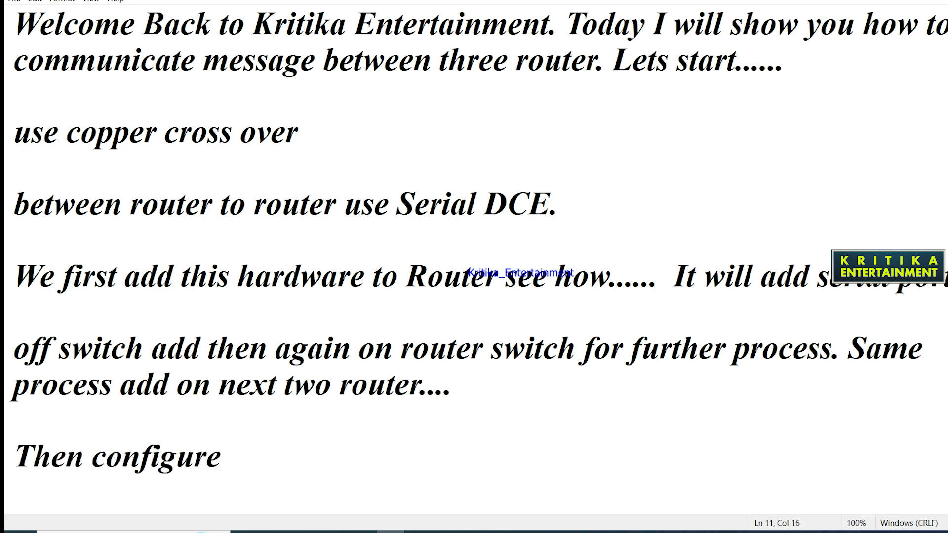
{"action": "type", "text": "Desktop..... with R"}
{"action": "key", "text": "BackSpace"}
{"action": "type", "text": "Specify "}
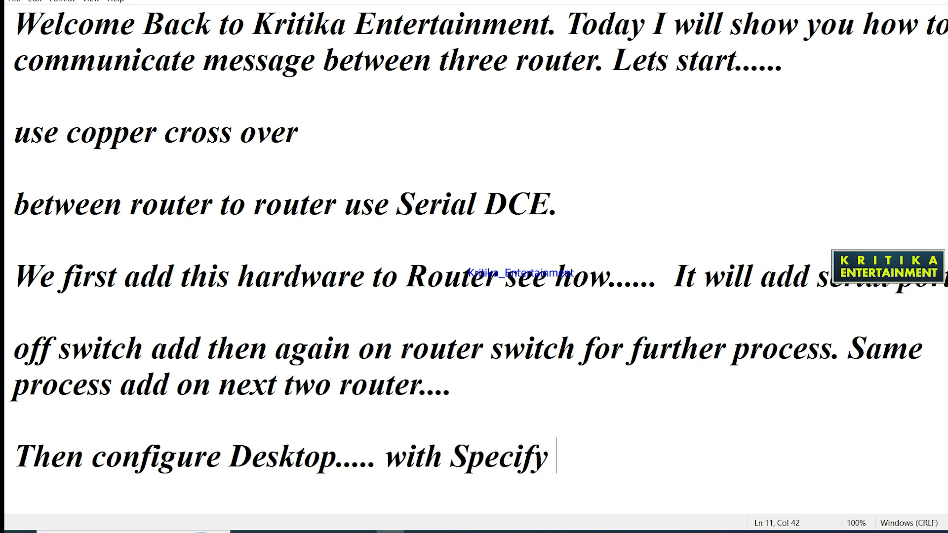
{"action": "type", "text": "router IP addr"}
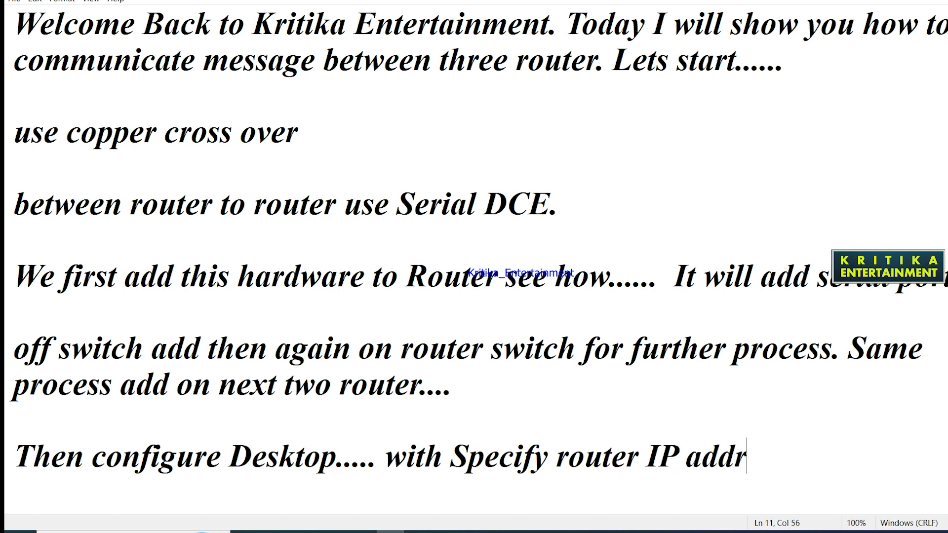
{"action": "type", "text": "ess in Defau"}
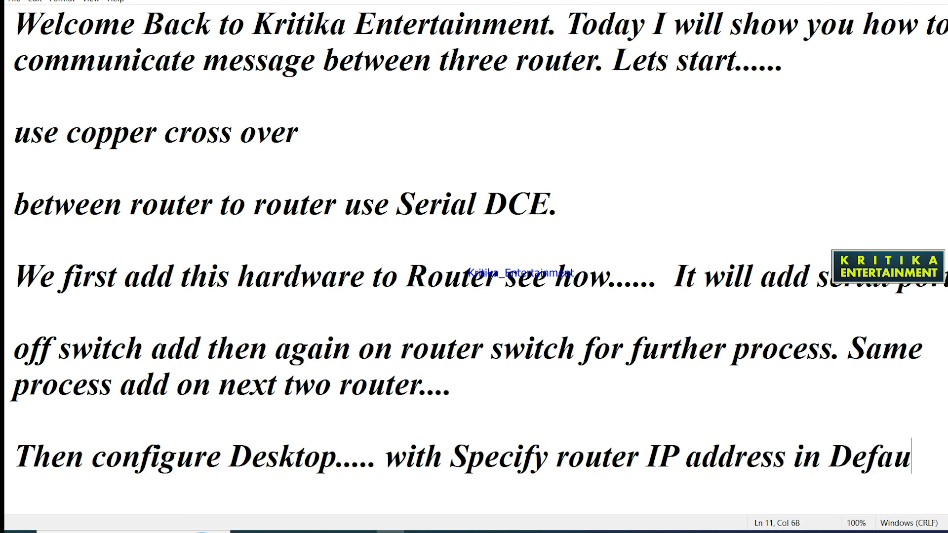
{"action": "type", "text": "lt Gateway A"}
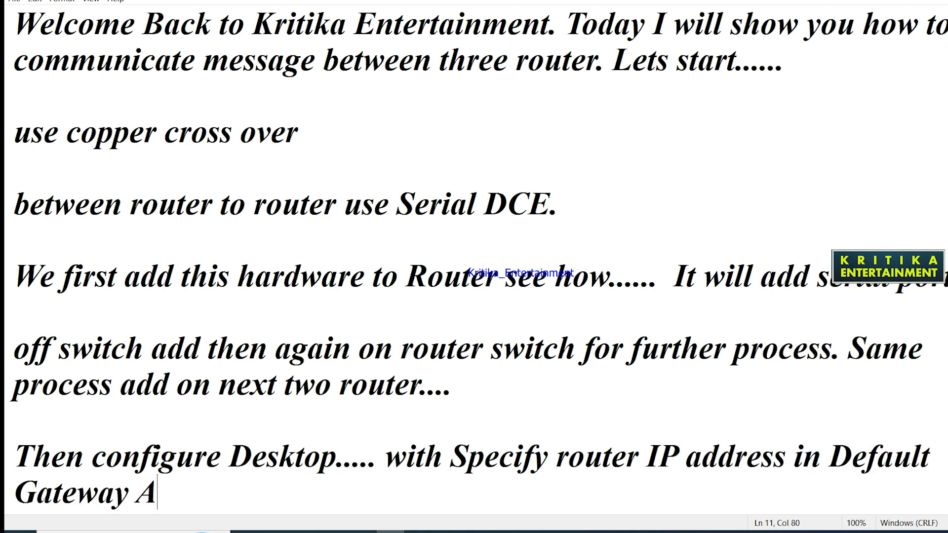
{"action": "type", "text": "ccess see...."}
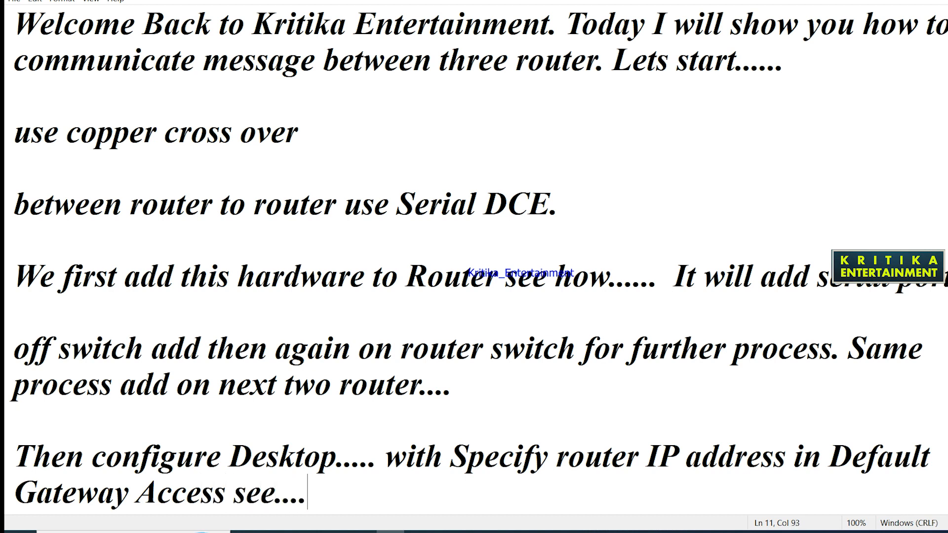
{"action": "key", "text": "Return"}
{"action": "key", "text": "Return"}
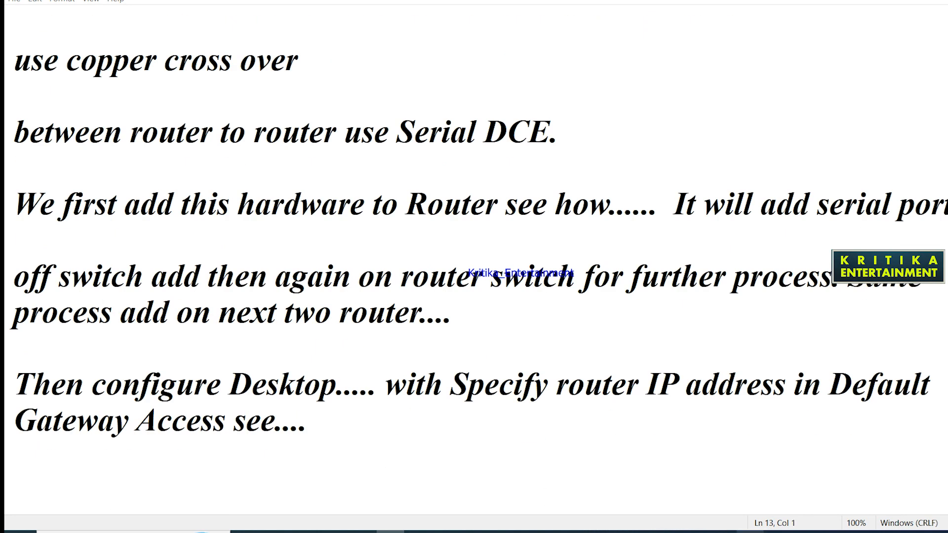
Switch to Packet Tracer and turn on Router0's FastEthernet0/0 port with IPv4 address 10.1.1.2 and subnet mask 255.0.0.0.
{"action": "key", "text": "alt+Tab"}
{"action": "mouse_move", "coordinate": [182, 226]}
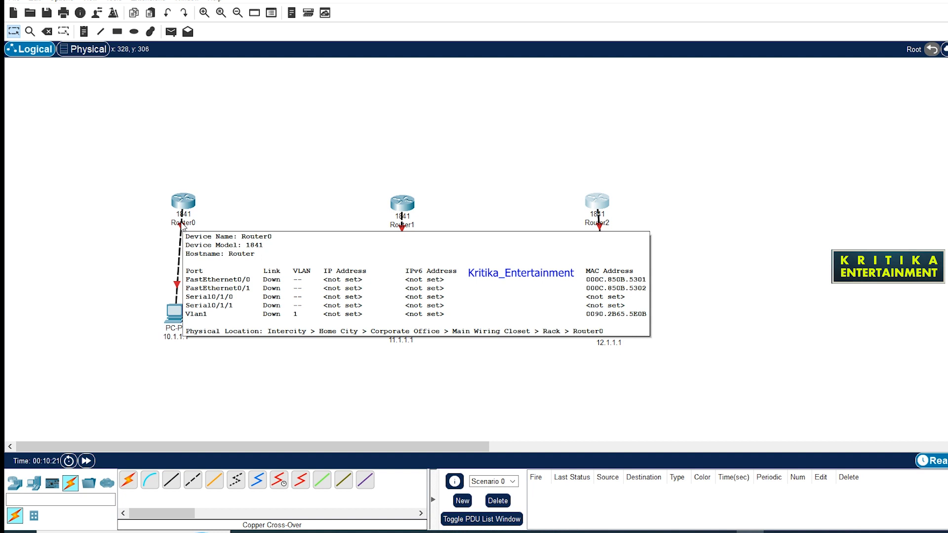
{"action": "left_click", "coordinate": [183, 226]}
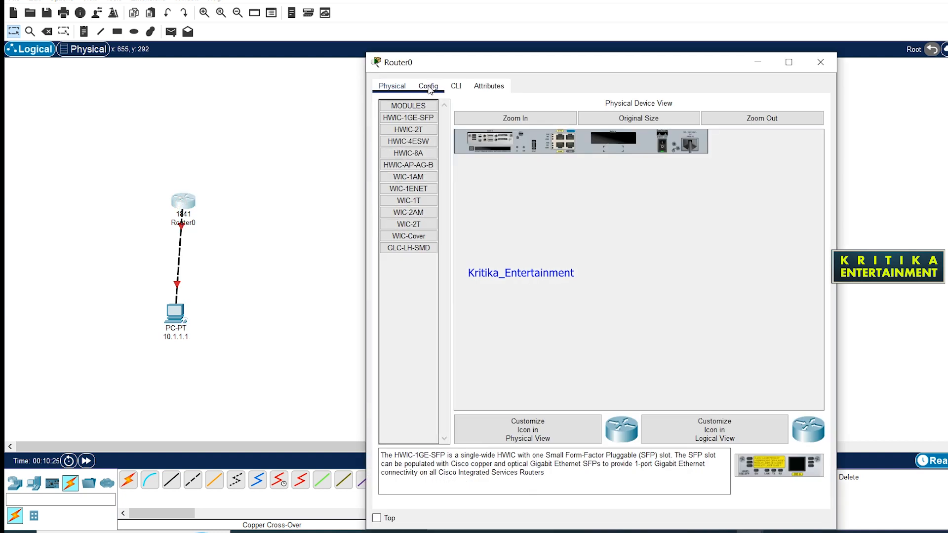
{"action": "left_click", "coordinate": [429, 87]}
{"action": "left_click", "coordinate": [416, 212]}
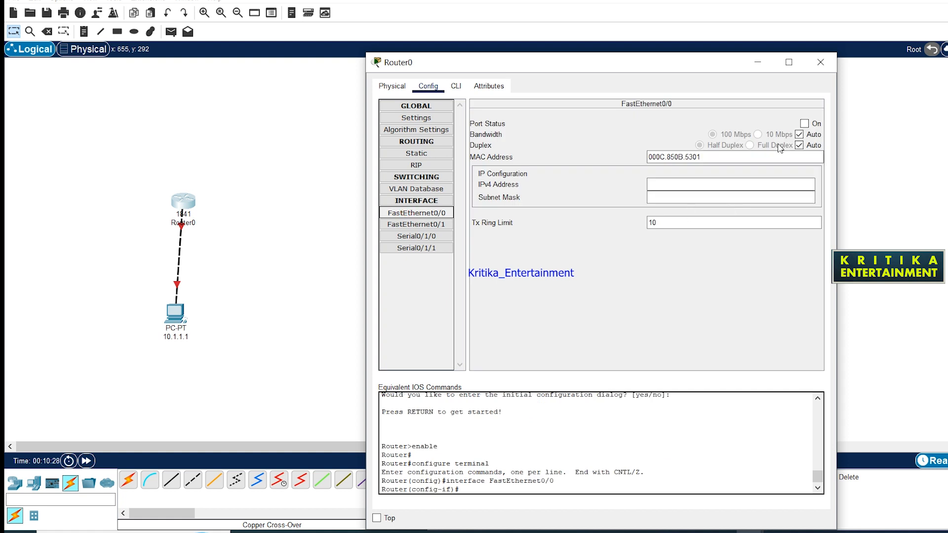
{"action": "left_click", "coordinate": [804, 124]}
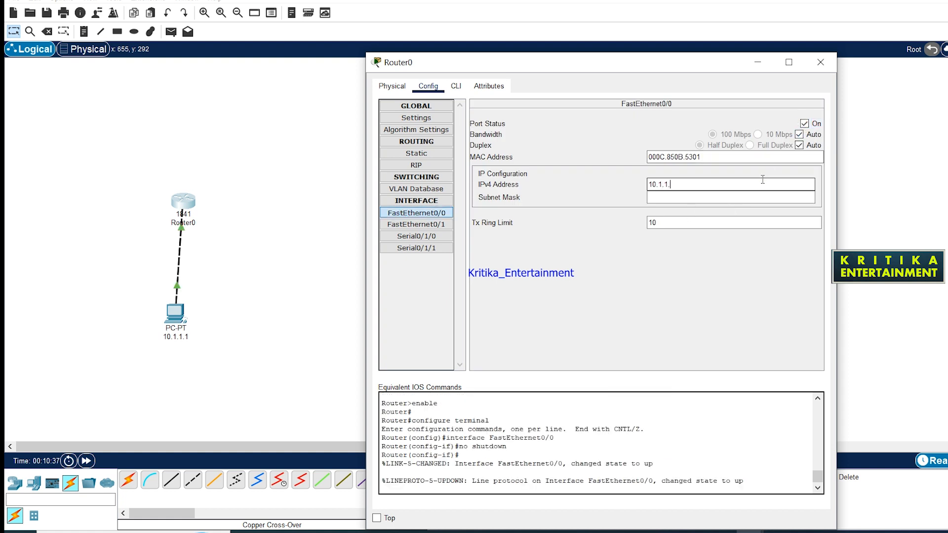
{"action": "left_click", "coordinate": [731, 196]}
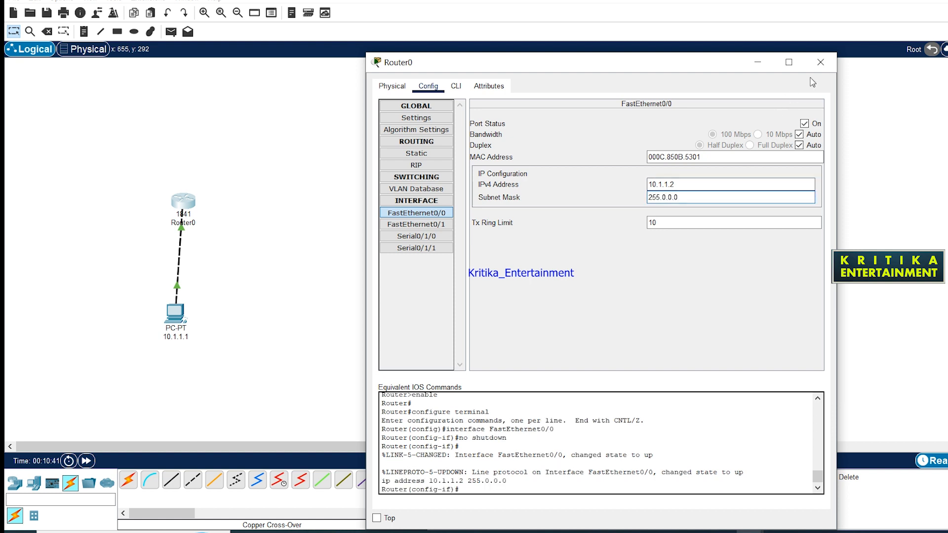
{"action": "left_click", "coordinate": [820, 61]}
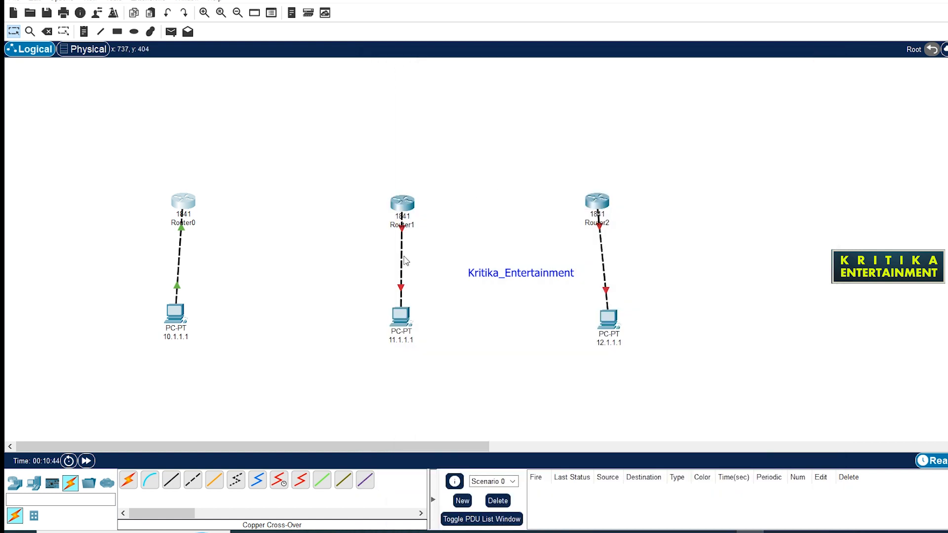
Turn on Router1's FastEthernet0/0 port and give it IPv4 address 11.1.1.2 with subnet mask 255.0.0.0.
{"action": "left_click", "coordinate": [402, 202]}
{"action": "left_click", "coordinate": [428, 86]}
{"action": "left_click", "coordinate": [416, 212]}
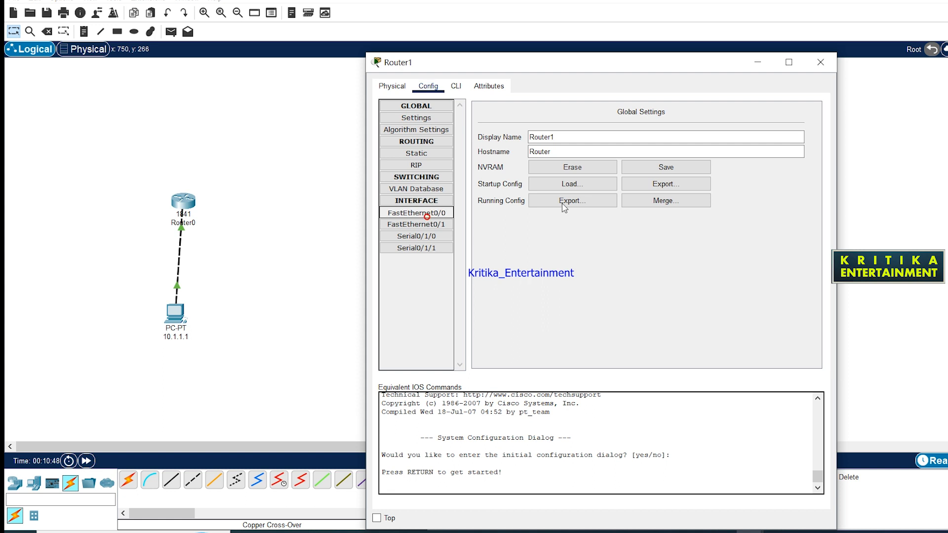
{"action": "left_click", "coordinate": [804, 124]}
{"action": "left_click", "coordinate": [763, 185]}
{"action": "left_click_drag", "start_coordinate": [720, 70], "coordinate": [881, 62]}
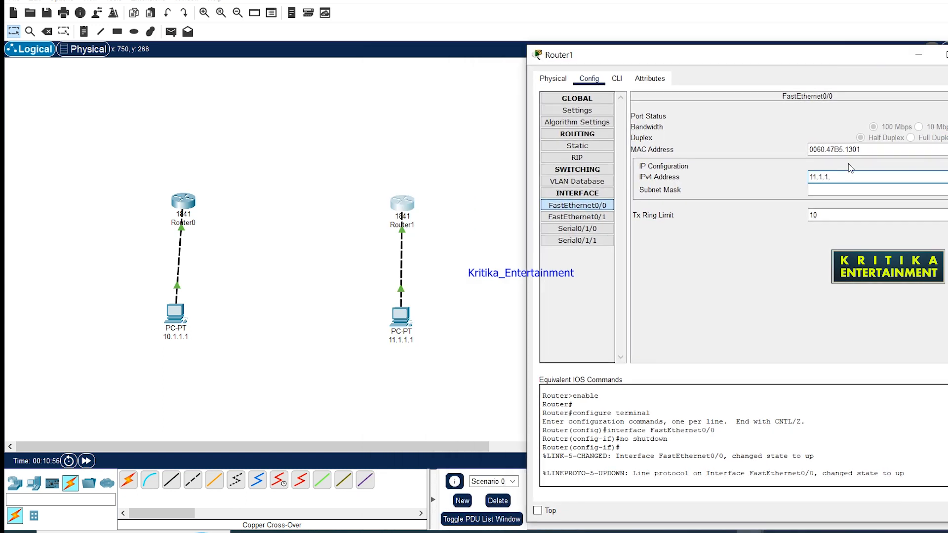
{"action": "left_click", "coordinate": [851, 191]}
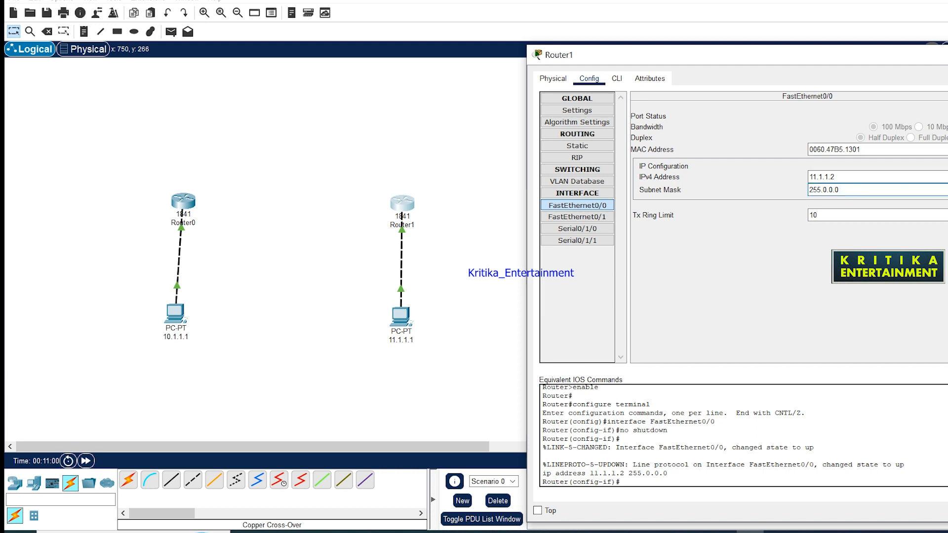
{"action": "left_click", "coordinate": [947, 55]}
Turn on Router2's FastEthernet0/0 port with IPv4 address 12.1.1.2 and its default subnet mask.
{"action": "left_click", "coordinate": [597, 201]}
{"action": "left_click_drag", "start_coordinate": [614, 61], "coordinate": [342, 41]}
{"action": "left_click", "coordinate": [150, 65]}
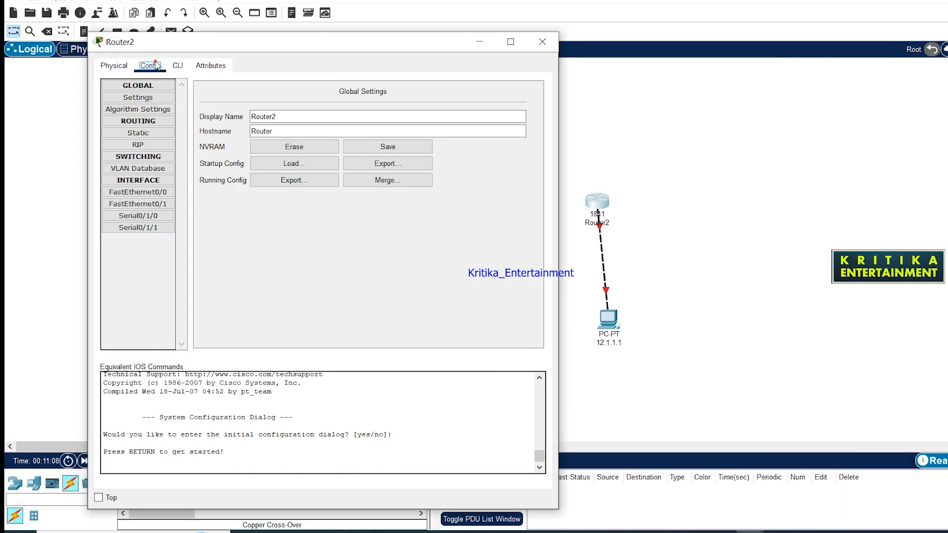
{"action": "left_click", "coordinate": [138, 192]}
{"action": "left_click", "coordinate": [527, 103]}
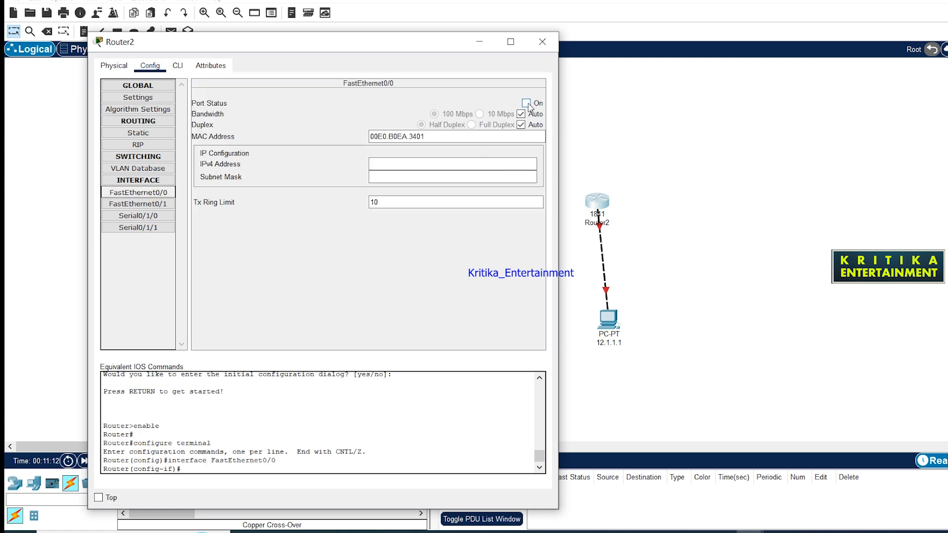
{"action": "left_click", "coordinate": [497, 166]}
{"action": "type", "text": "12.1"}
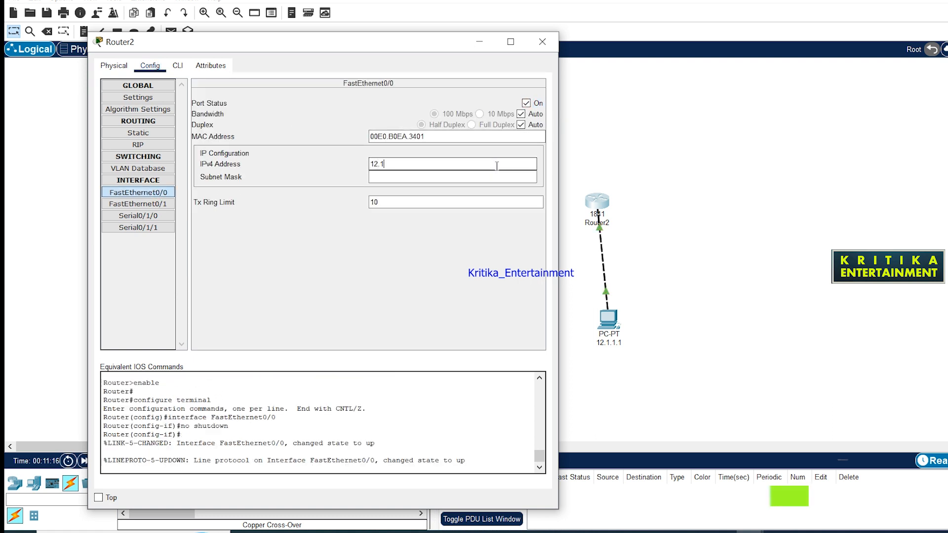
{"action": "type", "text": ".1.2"}
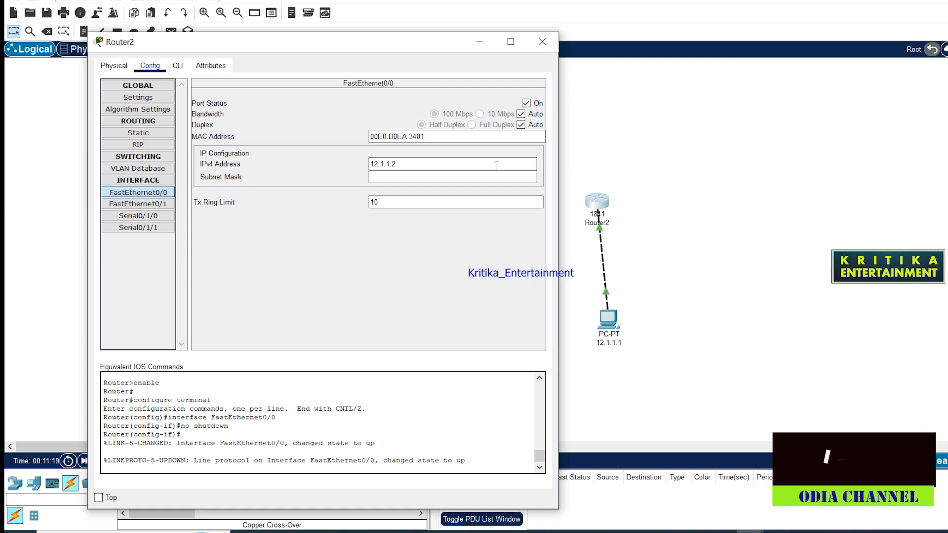
{"action": "left_click", "coordinate": [494, 177]}
{"action": "left_click", "coordinate": [542, 41]}
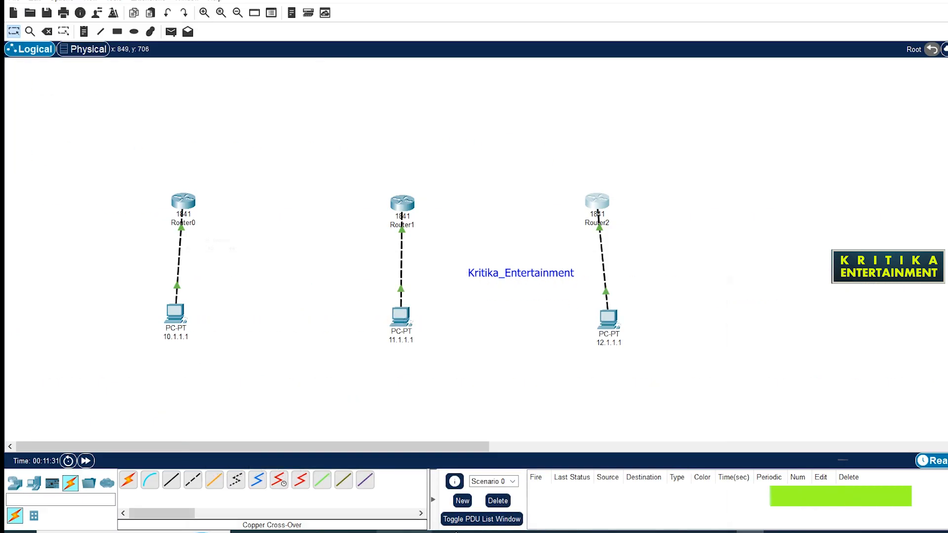
Switch to Notepad and add the line "Router IP specify in desktop configuration Default Gateway Access field", followed by a blank line.
{"action": "left_click", "coordinate": [178, 314]}
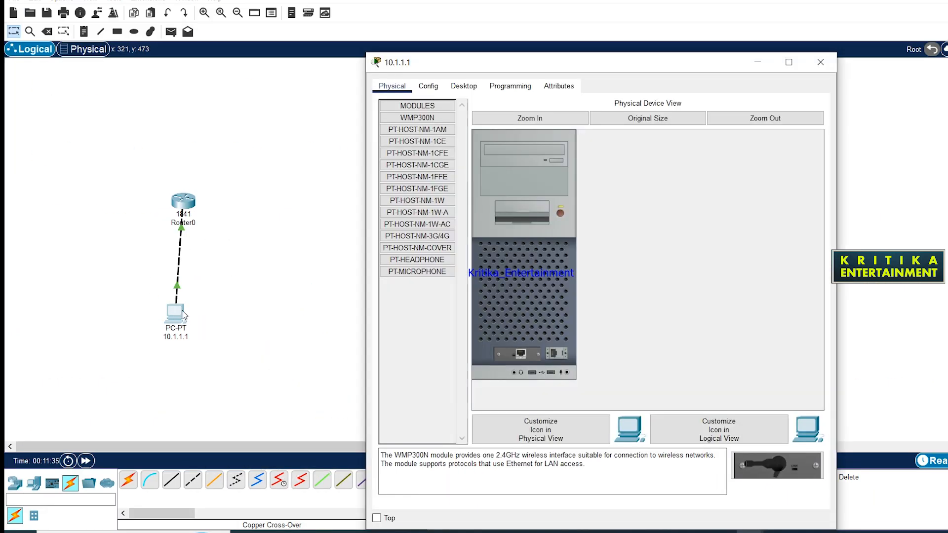
{"action": "left_click", "coordinate": [390, 532]}
{"action": "key", "text": "Return"}
{"action": "type", "text": "Router IP specify in desktop configurat"}
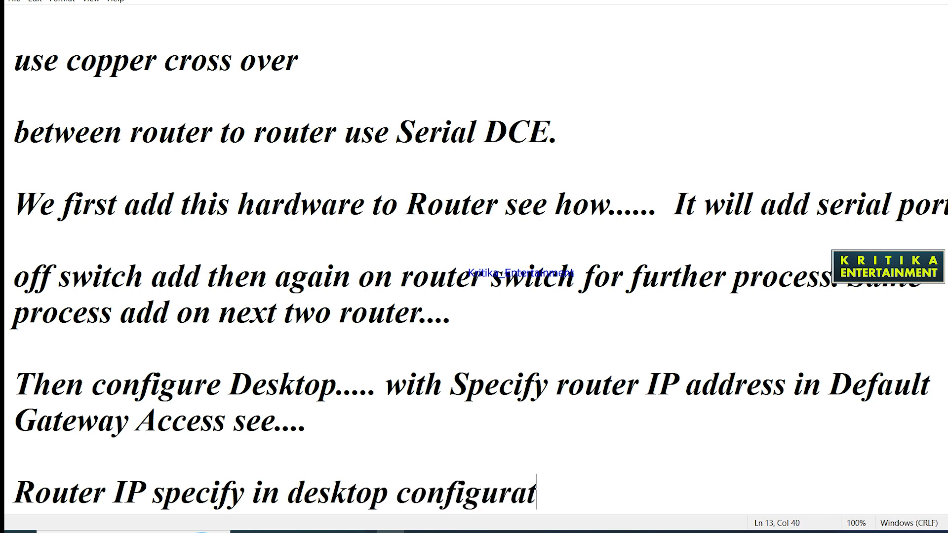
{"action": "type", "text": "ion"}
{"action": "type", "text": " Default A"}
{"action": "type", "text": "ccess"}
{"action": "key", "text": "BackSpace"}
{"action": "key", "text": "BackSpace"}
{"action": "key", "text": "BackSpace"}
{"action": "key", "text": "BackSpace"}
{"action": "key", "text": "BackSpace"}
{"action": "key", "text": "BackSpace"}
{"action": "key", "text": "BackSpace"}
{"action": "type", "text": "Gateway Access fie"}
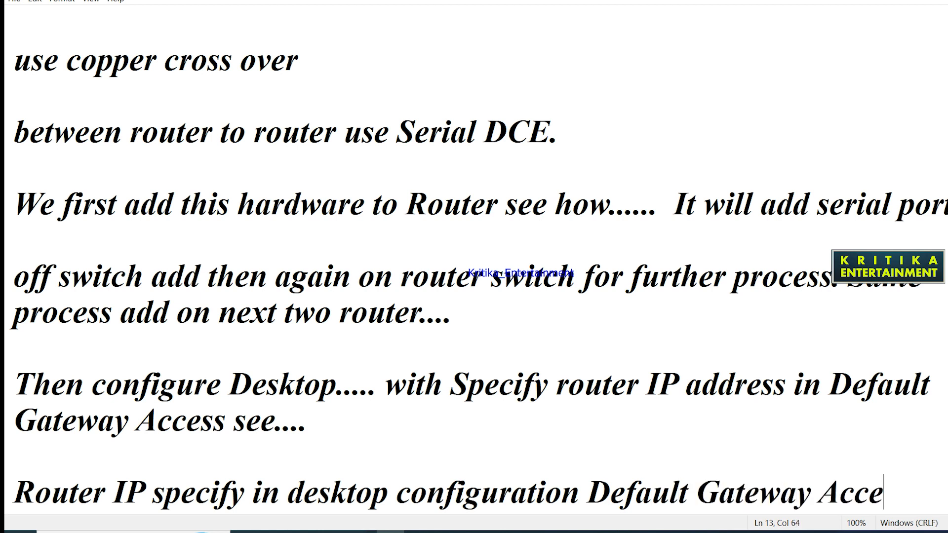
{"action": "key", "text": "Return"}
{"action": "key", "text": "Return"}
Switch to Packet Tracer and give PC 10.1.1.1 IPv4 address 10.1.1.1, subnet mask 255.0.0.0 and default gateway 10.1.1.2.
{"action": "mouse_move", "coordinate": [720, 532]}
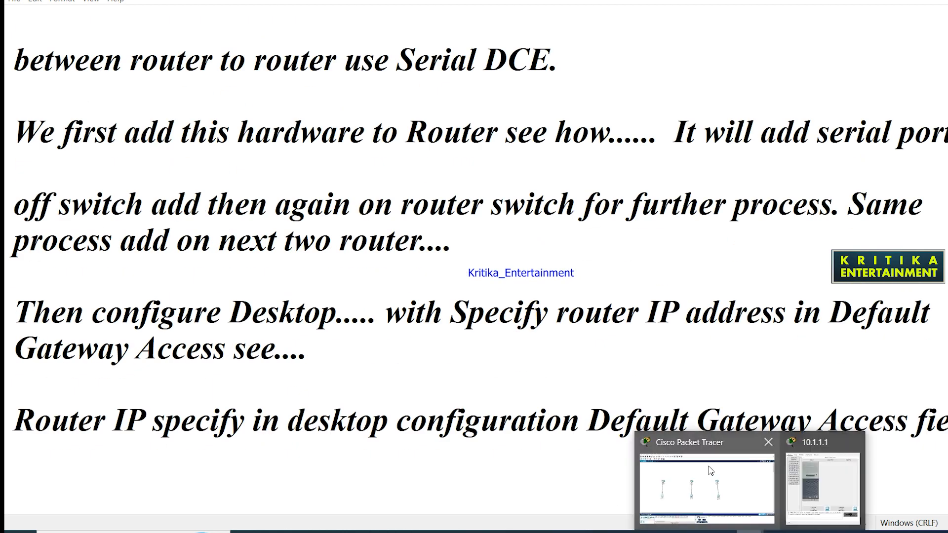
{"action": "left_click", "coordinate": [822, 476]}
{"action": "left_click", "coordinate": [827, 63]}
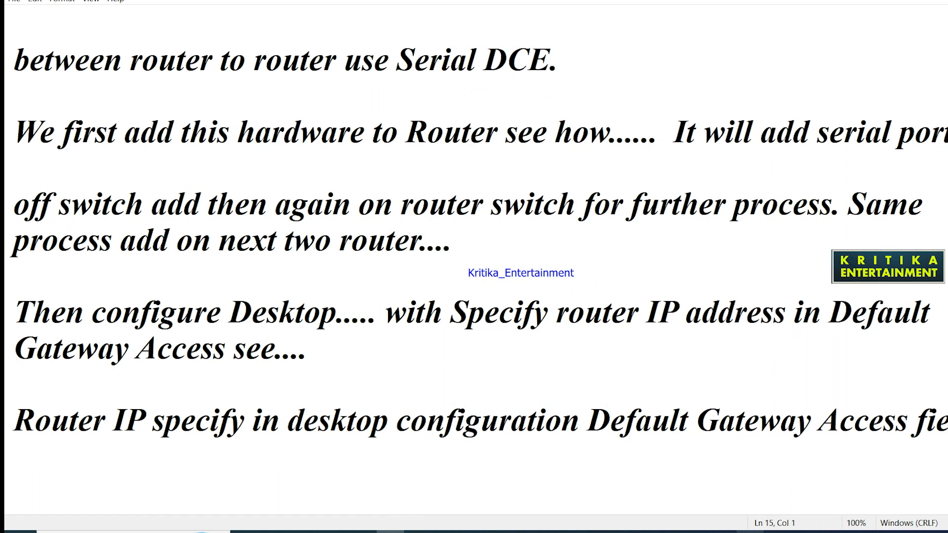
{"action": "left_click", "coordinate": [749, 532]}
{"action": "left_click", "coordinate": [175, 313]}
{"action": "left_click", "coordinate": [463, 120]}
{"action": "left_click", "coordinate": [419, 168]}
{"action": "left_click", "coordinate": [556, 198]}
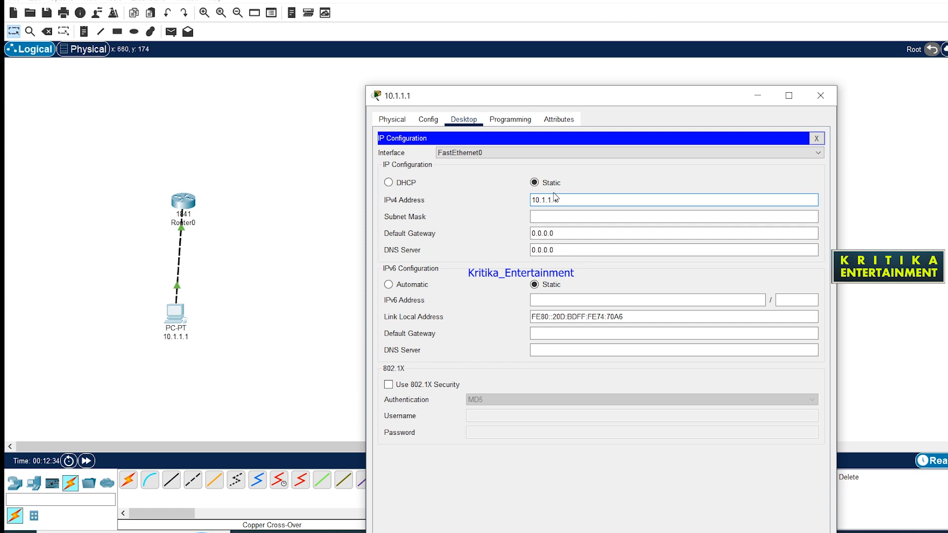
{"action": "left_click", "coordinate": [571, 218]}
{"action": "left_click_drag", "start_coordinate": [573, 233], "coordinate": [487, 232]}
{"action": "type", "text": "10."}
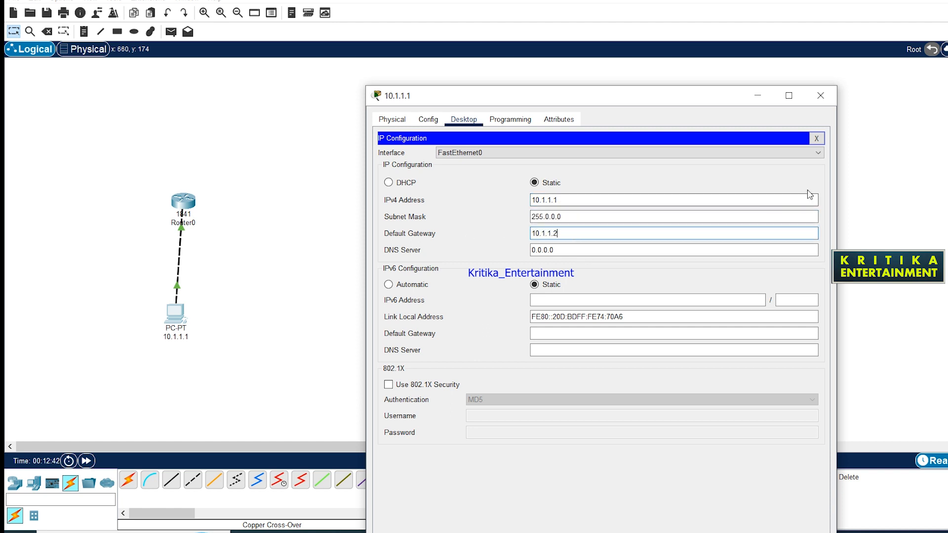
{"action": "left_click", "coordinate": [820, 95]}
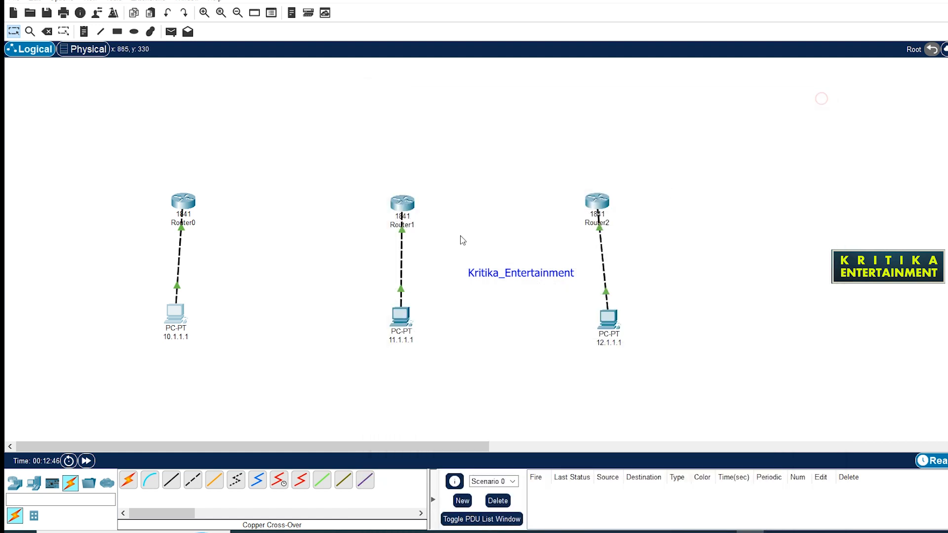
Try to assign a static IPv4 address to PC 11.1.1.1 in its IP configuration.
{"action": "left_click", "coordinate": [400, 316]}
{"action": "left_click", "coordinate": [463, 87]}
{"action": "left_click", "coordinate": [639, 166]}
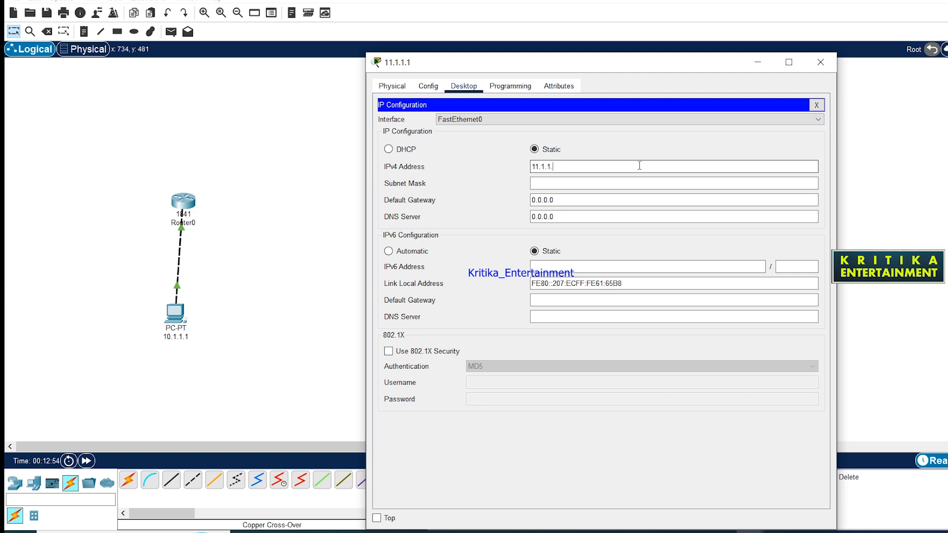
{"action": "left_click", "coordinate": [632, 182]}
{"action": "left_click", "coordinate": [563, 265]}
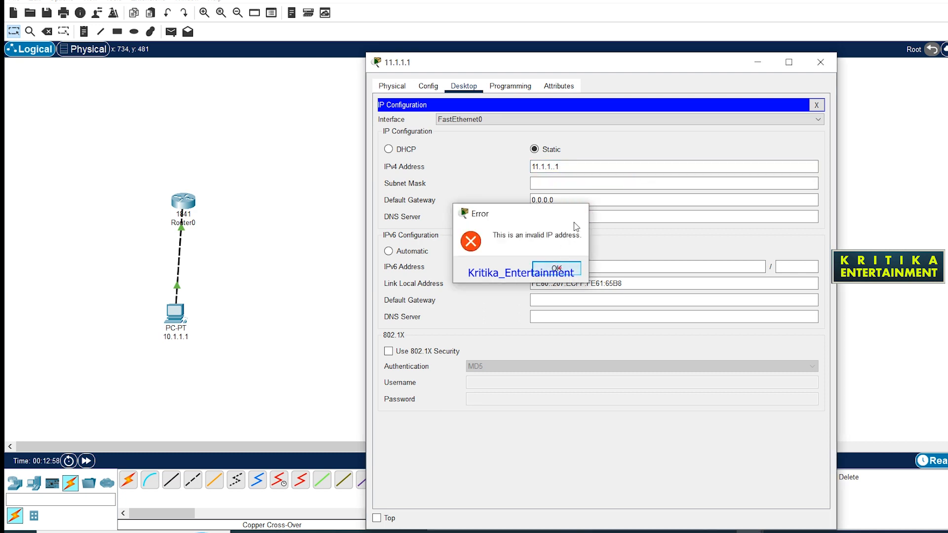
{"action": "left_click", "coordinate": [576, 166]}
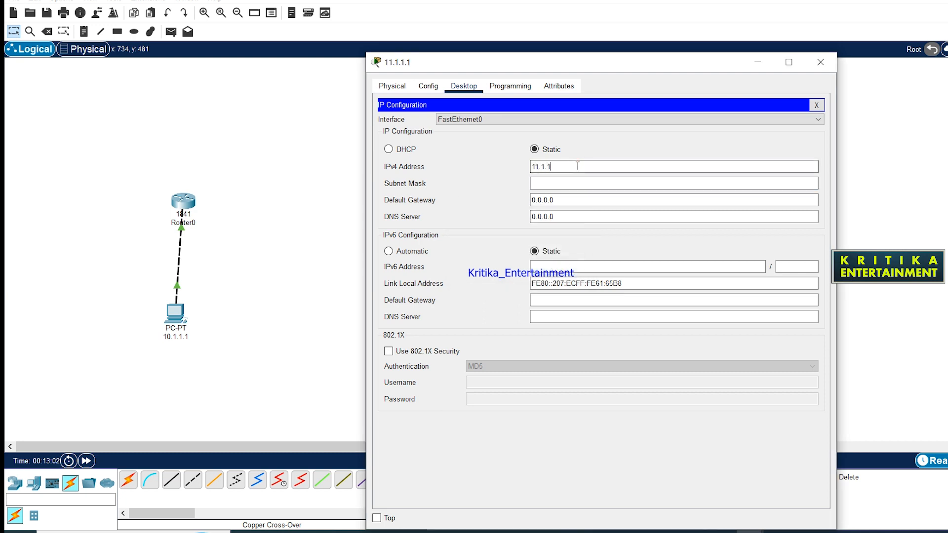
{"action": "left_click", "coordinate": [821, 62]}
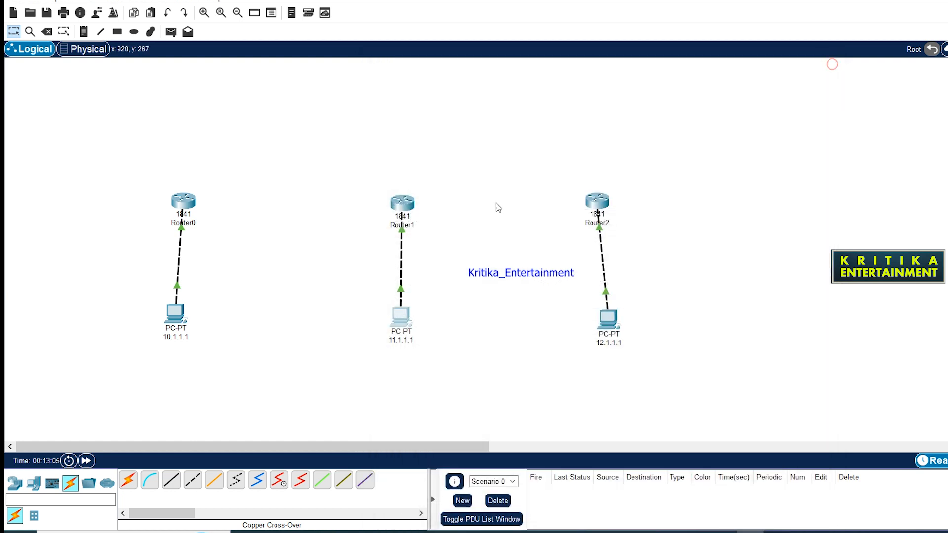
Check Router1's FastEthernet0/0 address and give PC 11.1.1.1 IPv4 address 11.1.1.1, subnet mask 255.0.0.0 and default gateway 11.1.1.2.
{"action": "left_click", "coordinate": [412, 200]}
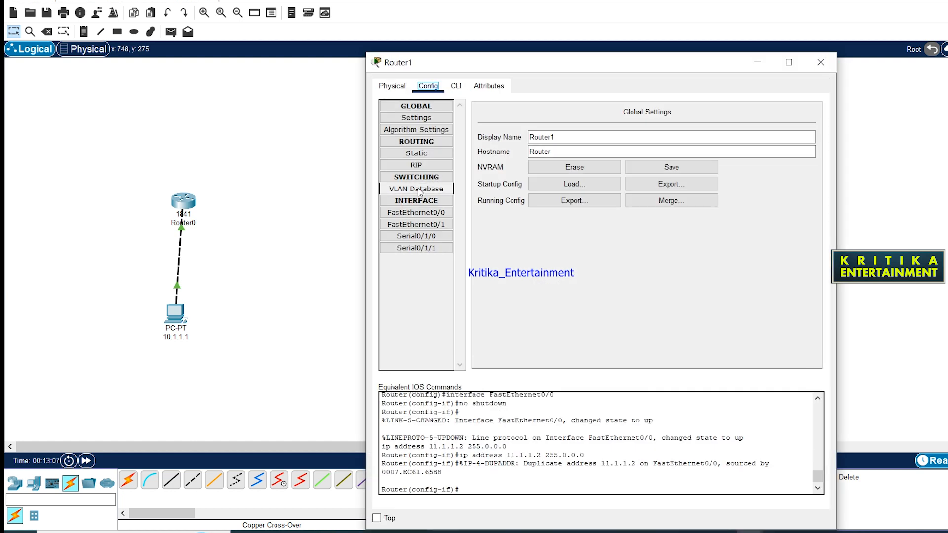
{"action": "left_click", "coordinate": [429, 213]}
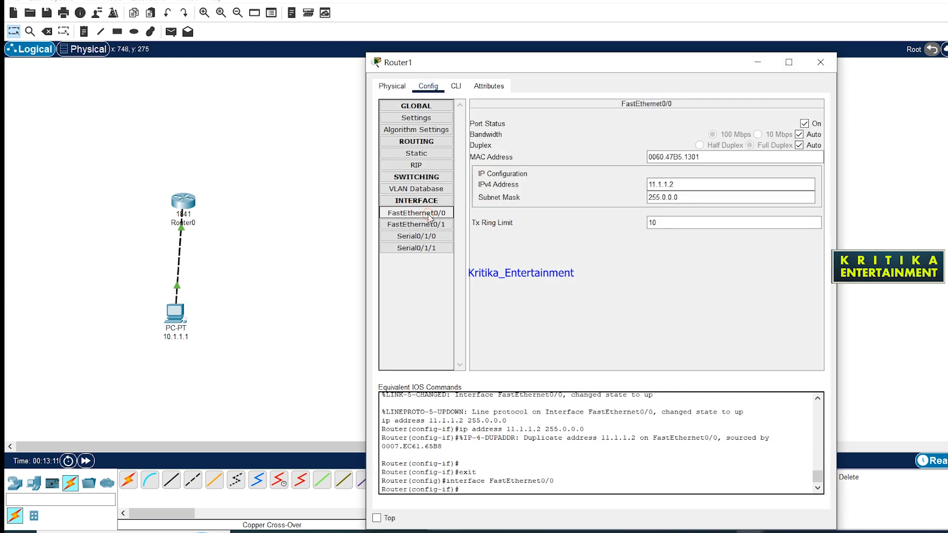
{"action": "left_click", "coordinate": [828, 63]}
{"action": "left_click", "coordinate": [401, 316]}
{"action": "left_click", "coordinate": [440, 157]}
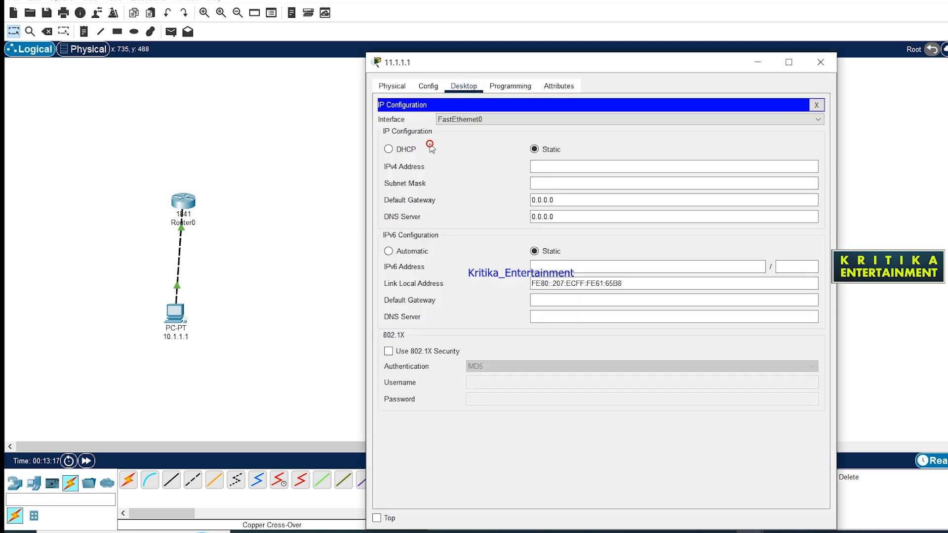
{"action": "left_click", "coordinate": [574, 169]}
{"action": "type", "text": "11.1.1.1"}
{"action": "left_click", "coordinate": [575, 183]}
{"action": "left_click_drag", "start_coordinate": [576, 198], "coordinate": [487, 207]}
{"action": "type", "text": "11."}
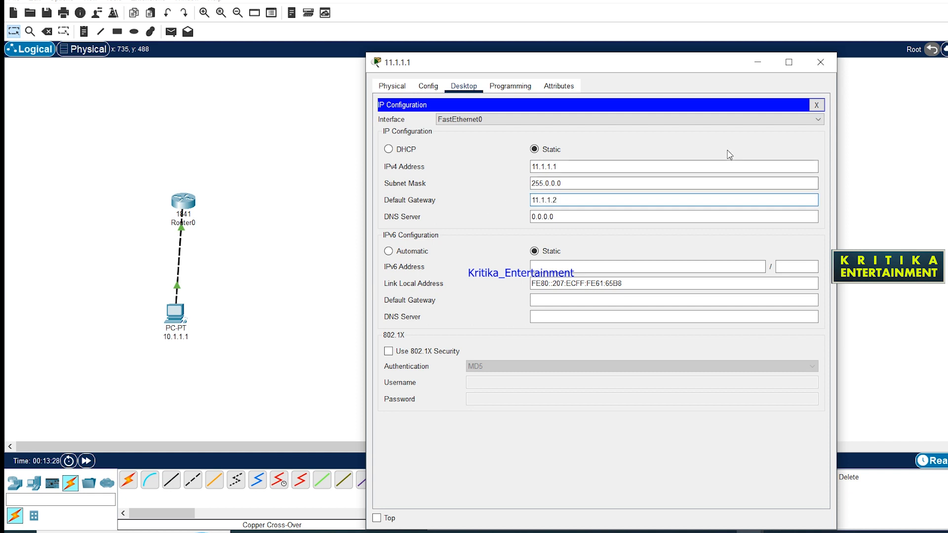
{"action": "left_click", "coordinate": [826, 58]}
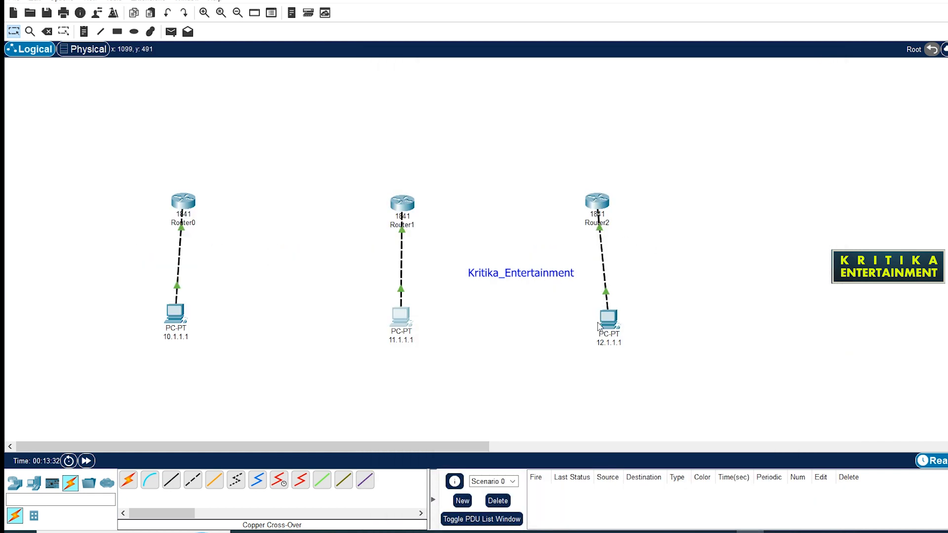
Give PC 12.1.1.1 IPv4 address 12.1.1.1 and subnet mask 255.0.0.0, with Router2's FastEthernet0/0 address as default gateway.
{"action": "left_click", "coordinate": [603, 321]}
{"action": "left_click", "coordinate": [464, 86]}
{"action": "left_click", "coordinate": [418, 130]}
{"action": "left_click", "coordinate": [568, 167]}
{"action": "left_click_drag", "start_coordinate": [622, 87], "coordinate": [674, 98]}
{"action": "type", "text": "12.1.1"}
{"action": "left_click", "coordinate": [639, 195]}
{"action": "key", "text": "Tab"}
{"action": "type", "text": "12."}
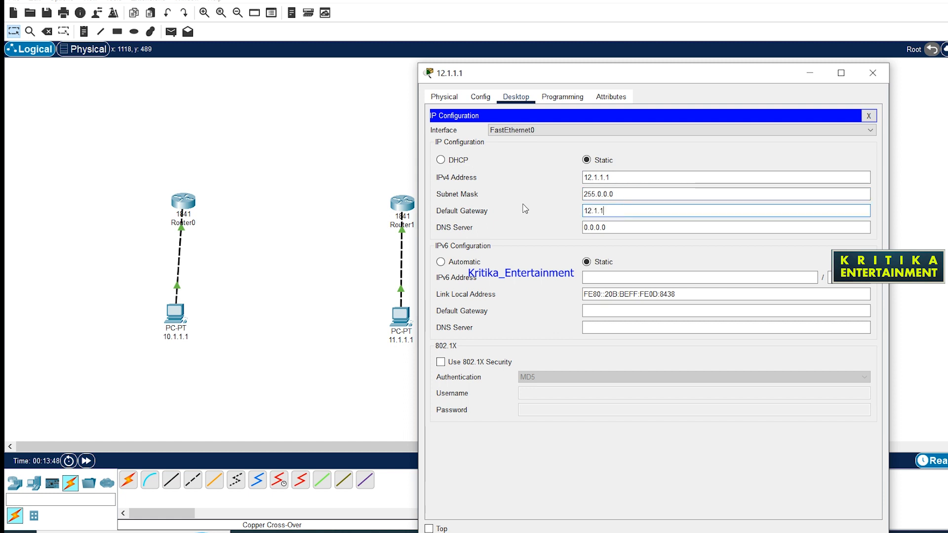
{"action": "left_click", "coordinate": [873, 73]}
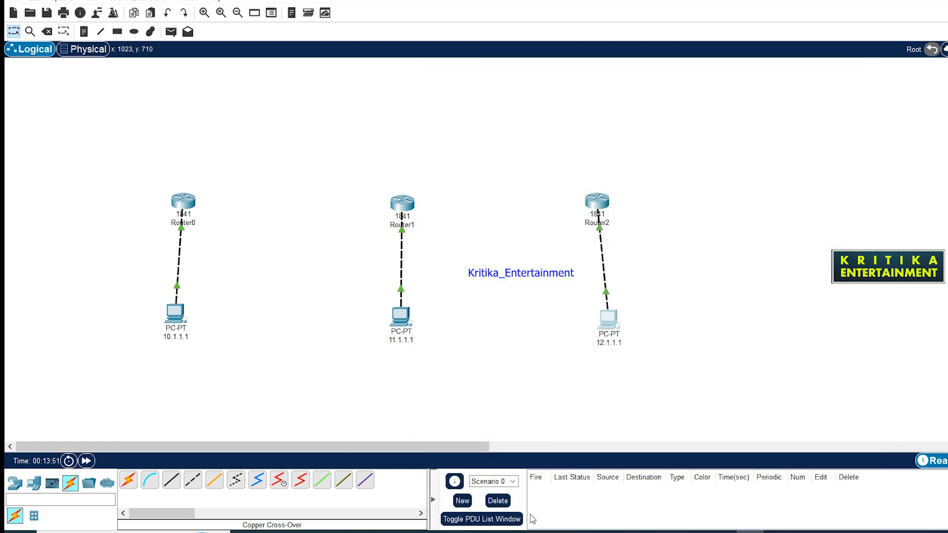
Switch to Notepad and add the line "Then add two serial DCE between two router see....", followed by a blank line.
{"action": "left_click", "coordinate": [390, 532]}
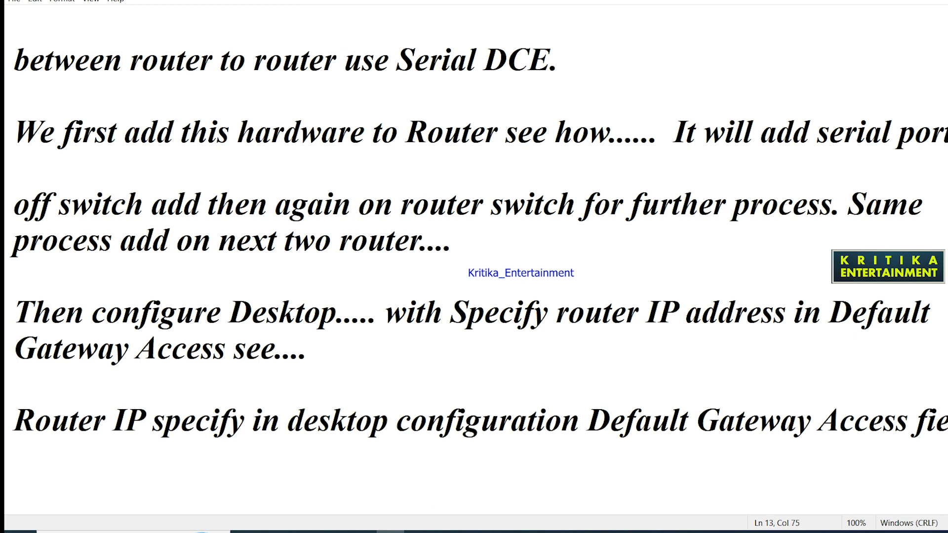
{"action": "type", "text": "Then add t"}
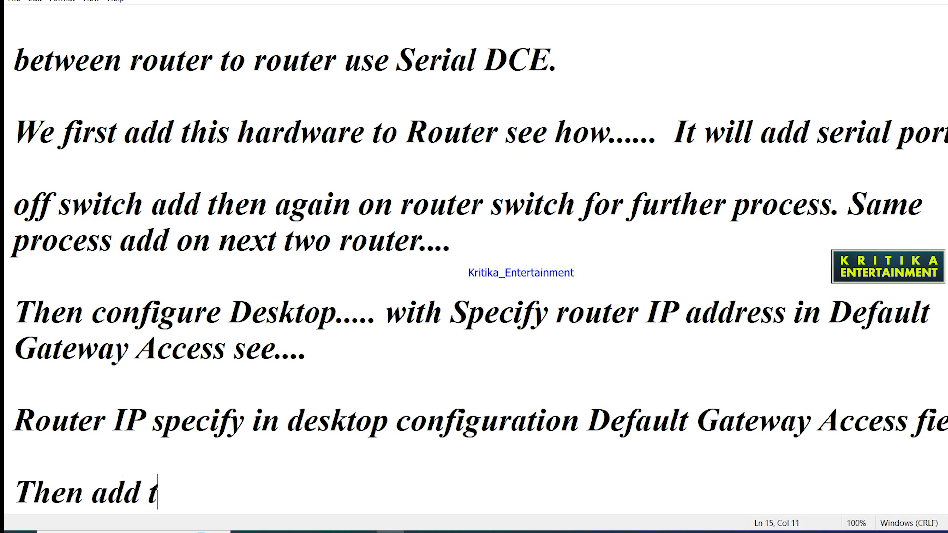
{"action": "type", "text": "wo ser"}
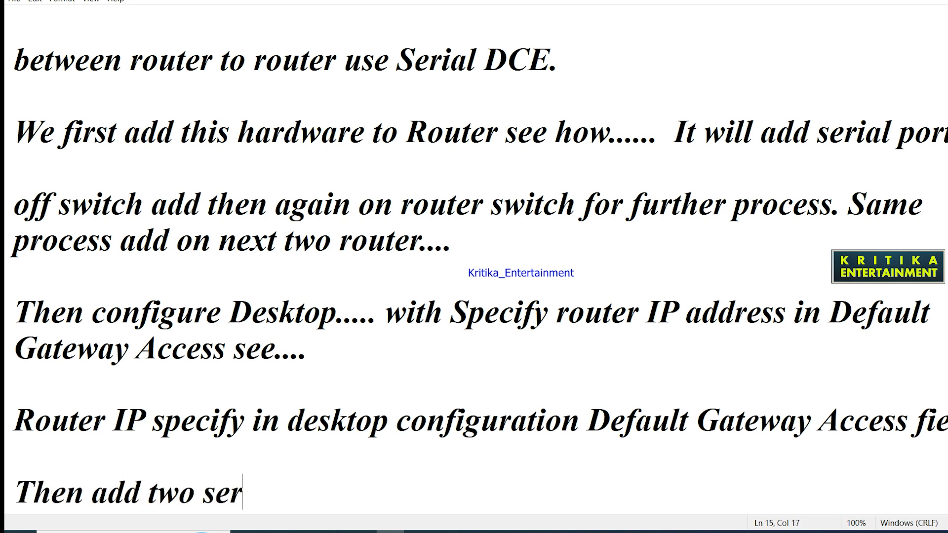
{"action": "type", "text": "ial DCE"}
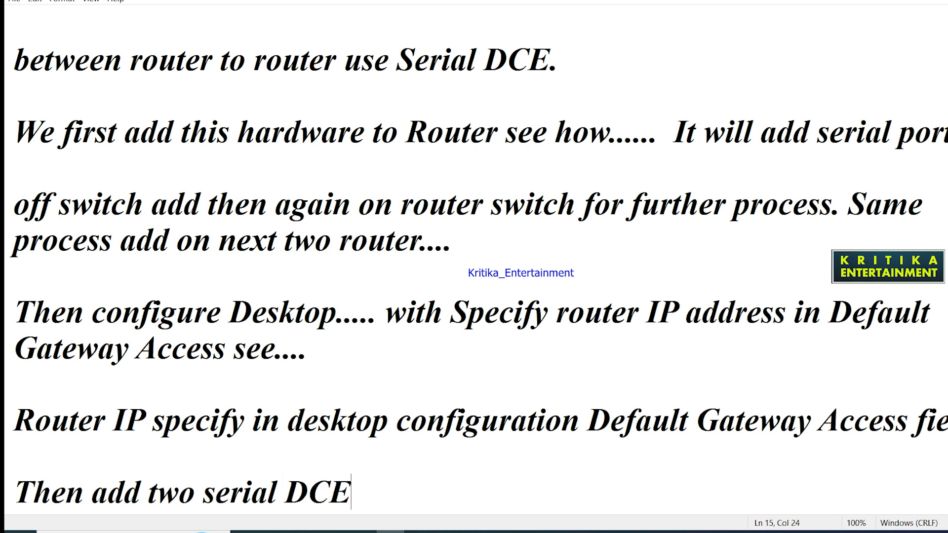
{"action": "type", "text": " between t"}
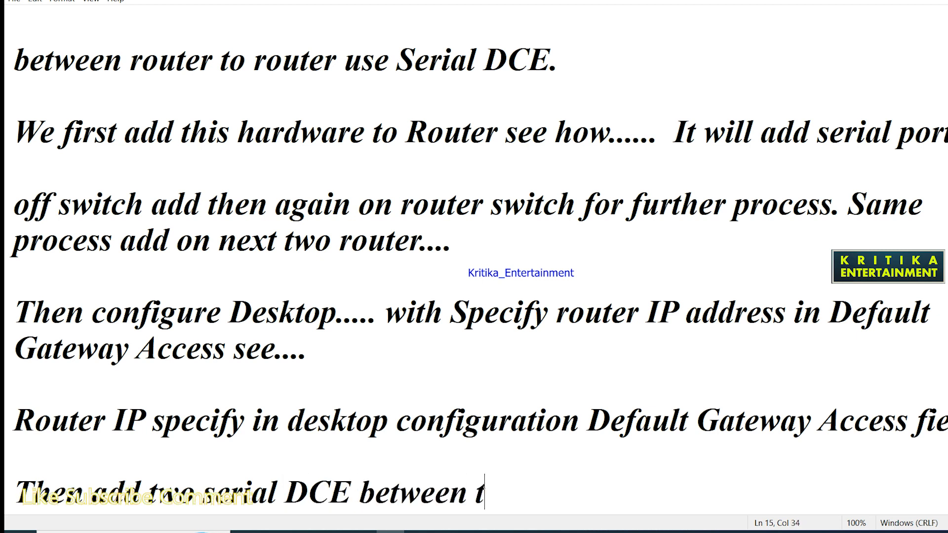
{"action": "type", "text": "wo router see...."}
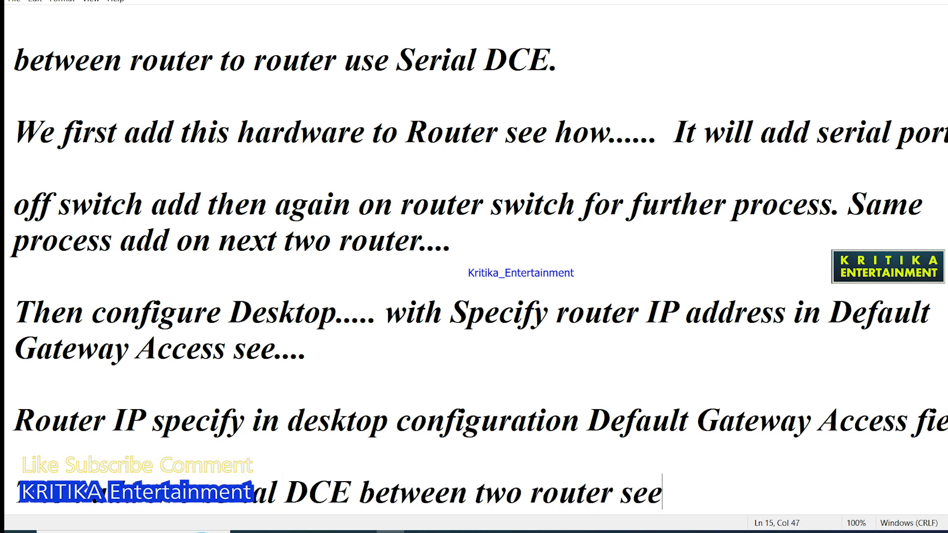
{"action": "key", "text": "Return"}
{"action": "key", "text": "Return"}
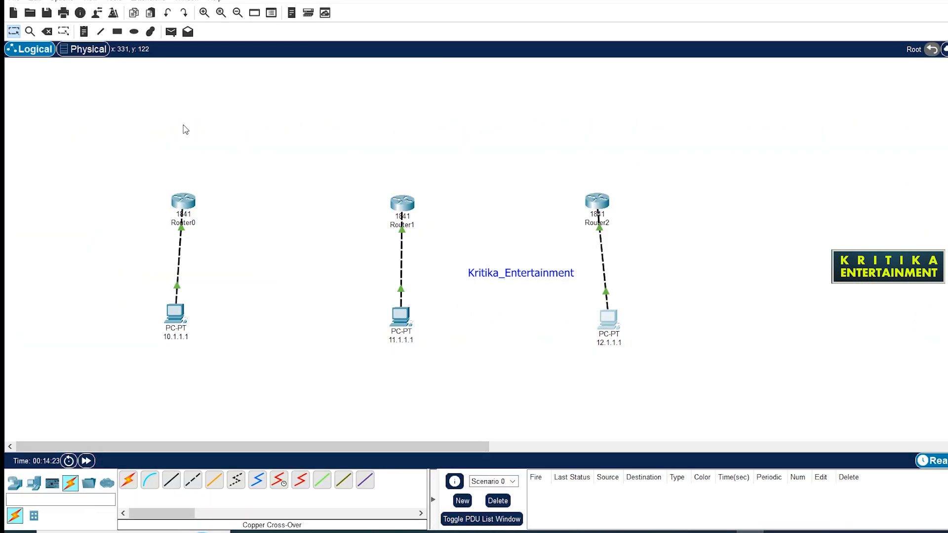
Switch to Packet Tracer and connect Router0's Serial0/1/0 port to Router1's Serial0/1/0 port with a Serial DCE cable.
{"action": "left_click", "coordinate": [274, 486]}
{"action": "left_click", "coordinate": [183, 200]}
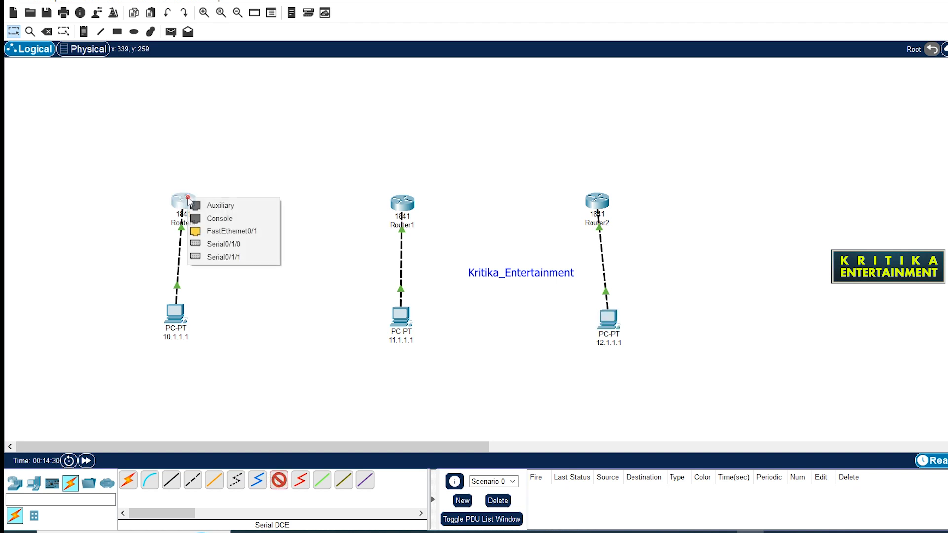
{"action": "left_click", "coordinate": [223, 243]}
{"action": "left_click", "coordinate": [390, 206]}
{"action": "left_click", "coordinate": [426, 247]}
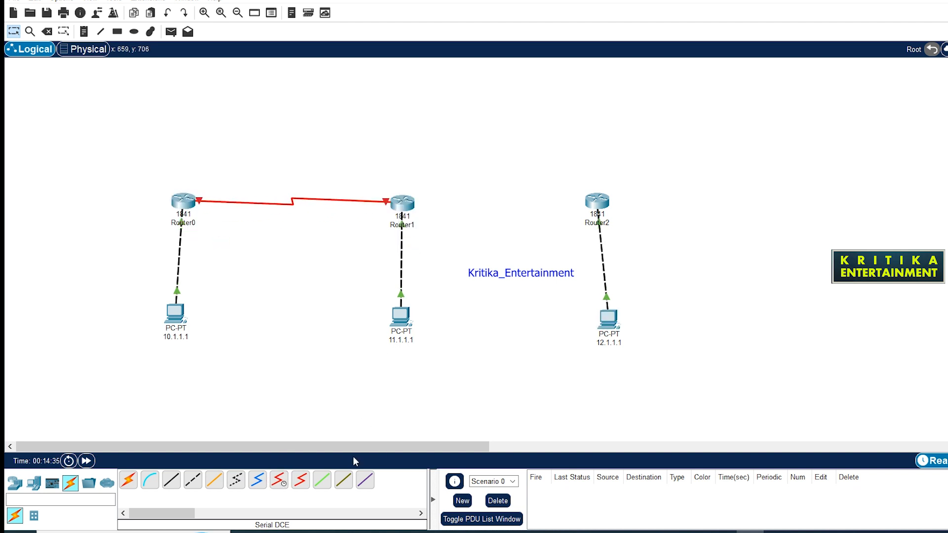
Connect Router1's Serial0/1/1 port to Router2's Serial0/1/0 port with a Serial DCE cable.
{"action": "left_click", "coordinate": [277, 488]}
{"action": "left_click", "coordinate": [402, 202]}
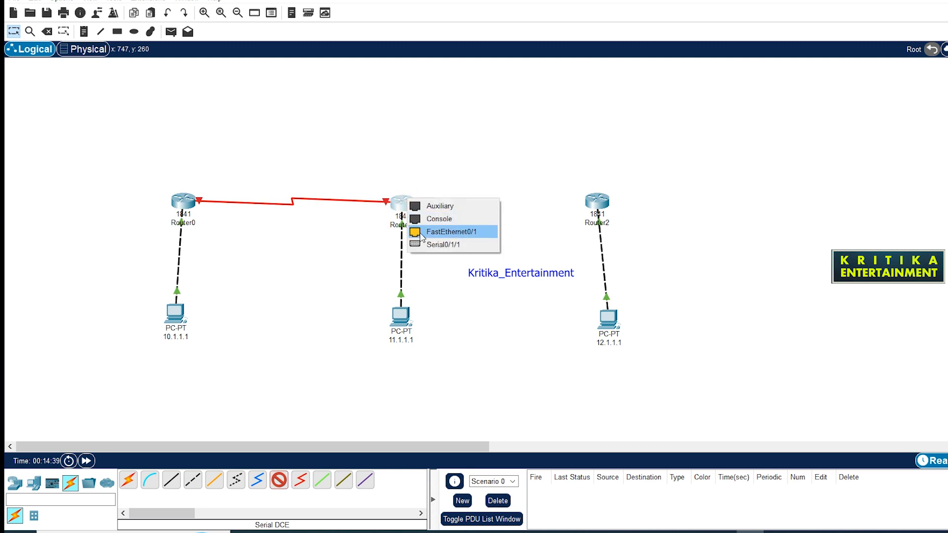
{"action": "left_click", "coordinate": [437, 244]}
{"action": "left_click", "coordinate": [596, 200]}
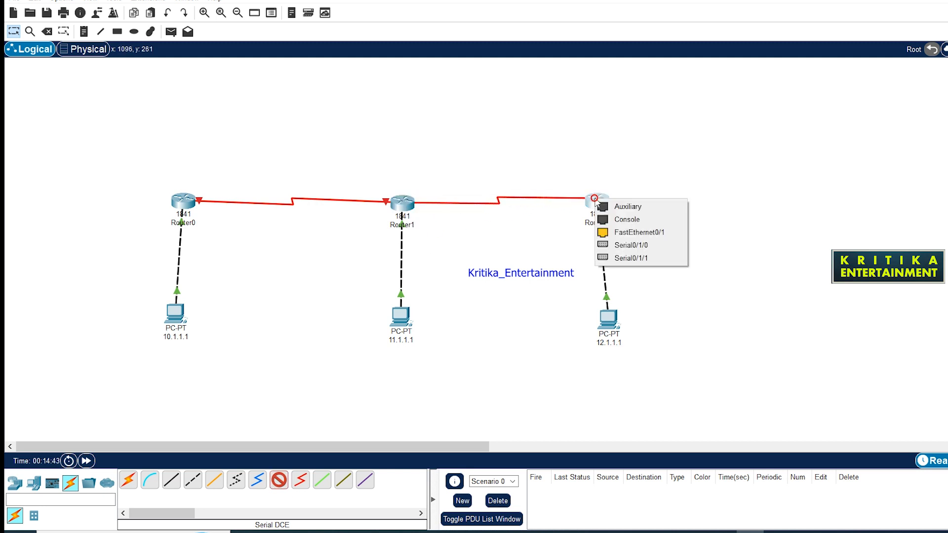
{"action": "left_click", "coordinate": [623, 247]}
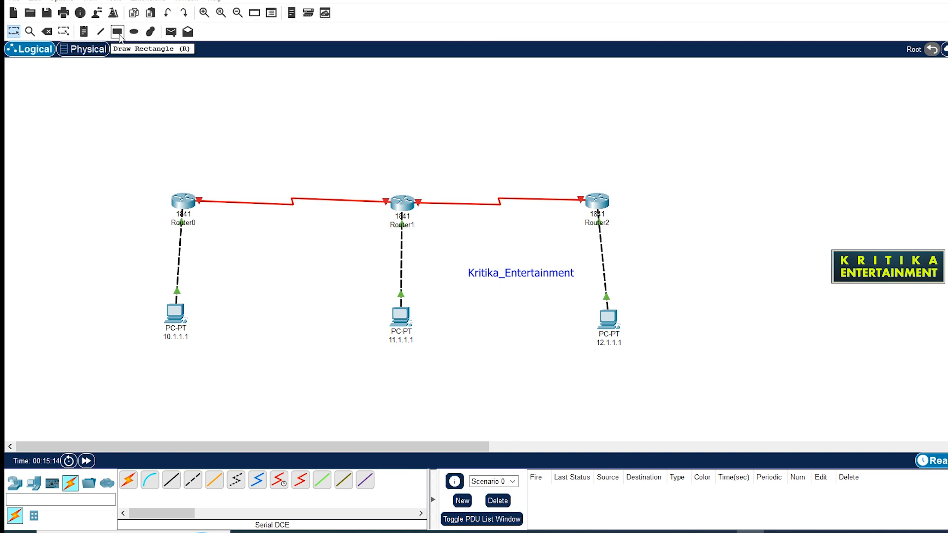
Label the Router0–Router1 serial link with notes 13.1.1.1 above Router0 and 13.1.1.2 beside Router1.
{"action": "left_click", "coordinate": [84, 31]}
{"action": "left_click", "coordinate": [165, 179]}
{"action": "type", "text": "13.1.1.1"}
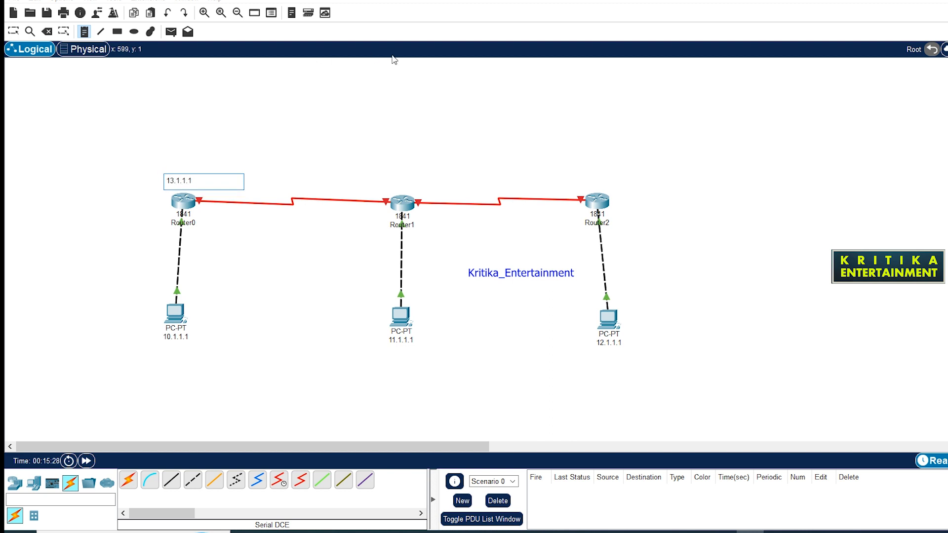
{"action": "left_click", "coordinate": [371, 122]}
{"action": "left_click", "coordinate": [325, 186]}
{"action": "type", "text": "13.1.1.2"}
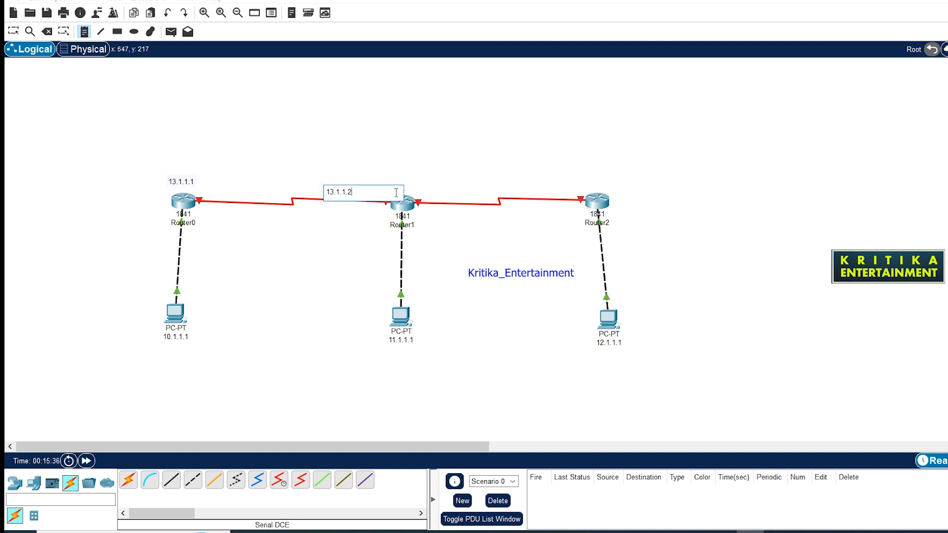
Label the Router1–Router2 serial link with notes 14.1.1.1 beside Router1 and 14.1.1.2 beside Router2, then return to selection mode.
{"action": "left_click", "coordinate": [427, 190]}
{"action": "type", "text": "14.1.1.1"}
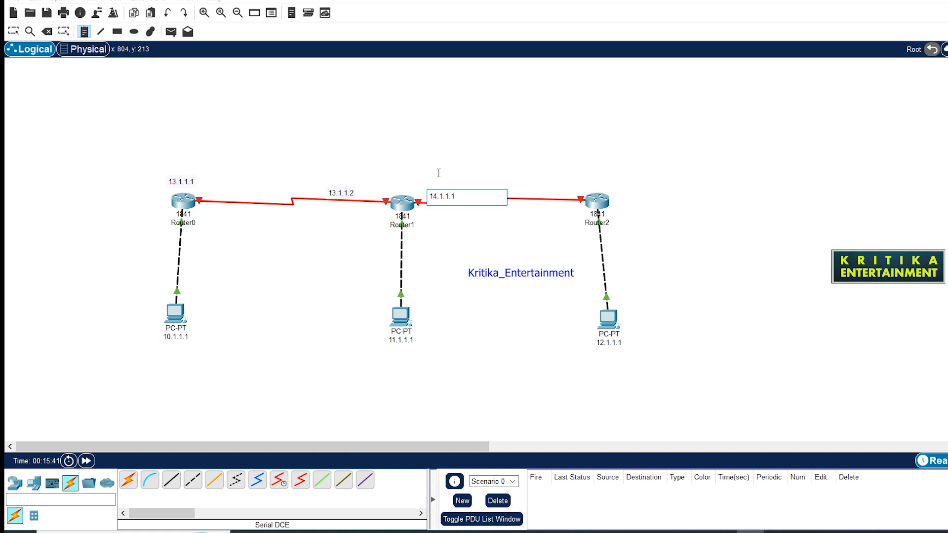
{"action": "left_click", "coordinate": [563, 182]}
{"action": "type", "text": "14.1.1.2"}
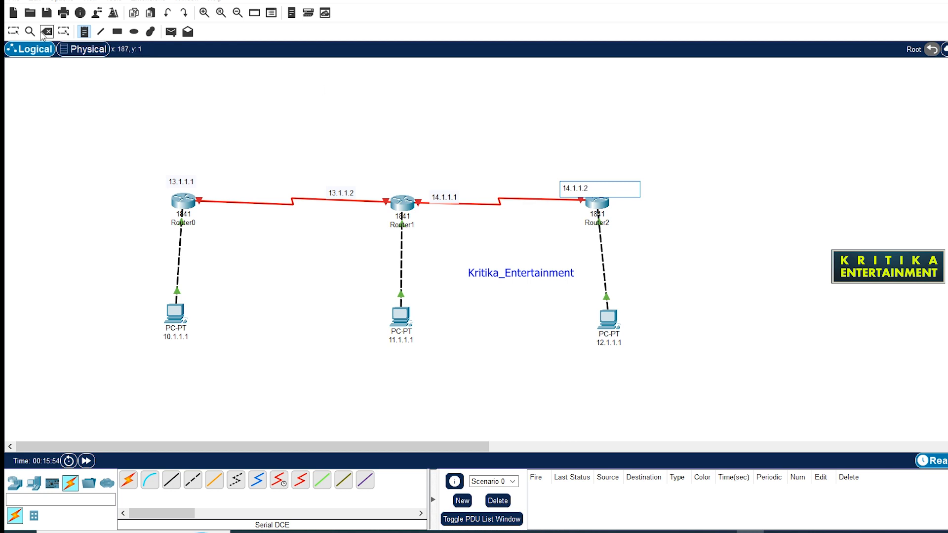
{"action": "left_click", "coordinate": [13, 31]}
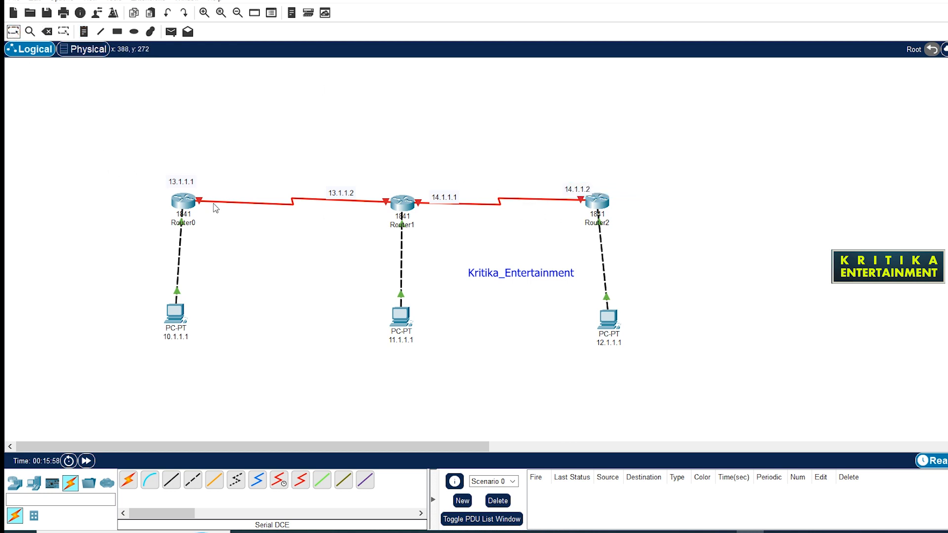
Enable Router0's Serial0/1/0 interface and give it IPv4 address 13.1.1.1 with subnet mask 255.0.0.0.
{"action": "left_click", "coordinate": [184, 202]}
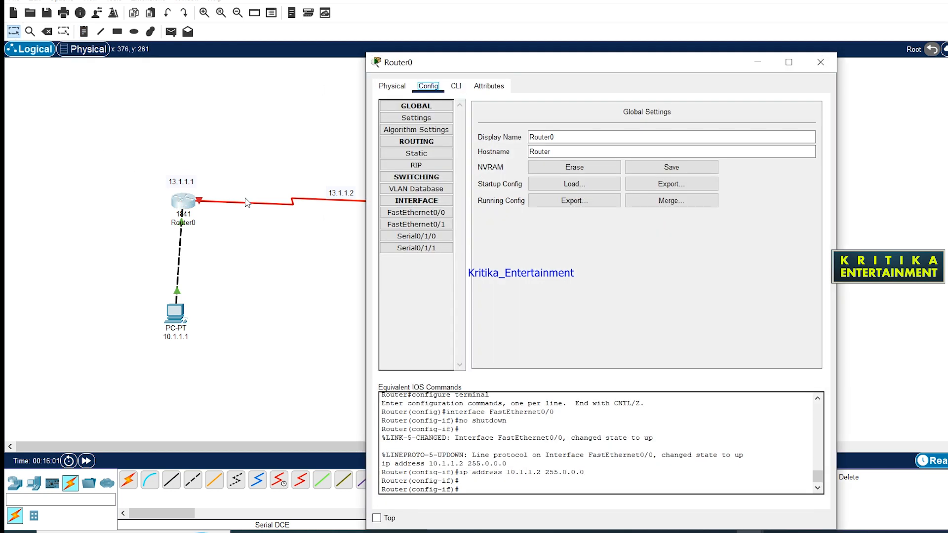
{"action": "left_click", "coordinate": [404, 237]}
{"action": "left_click", "coordinate": [808, 123]}
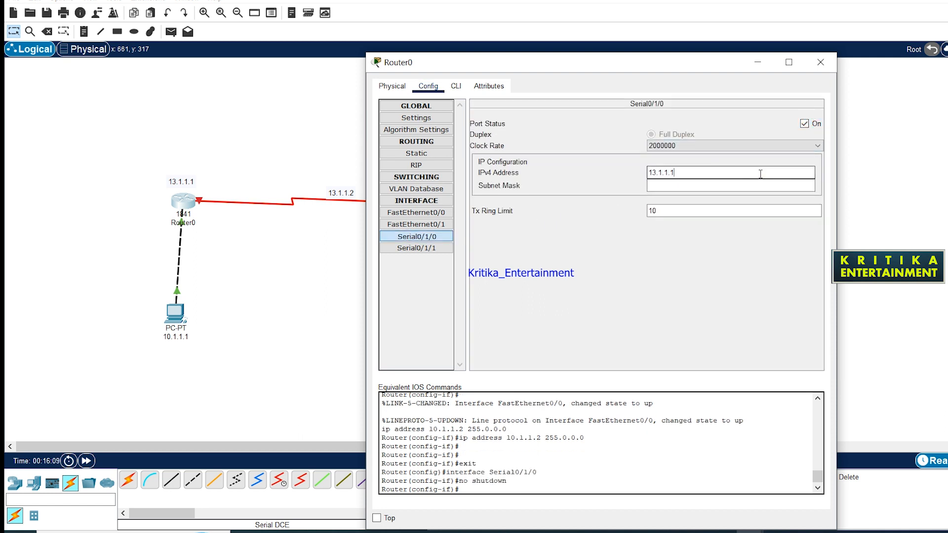
{"action": "left_click", "coordinate": [754, 190]}
{"action": "left_click", "coordinate": [821, 61]}
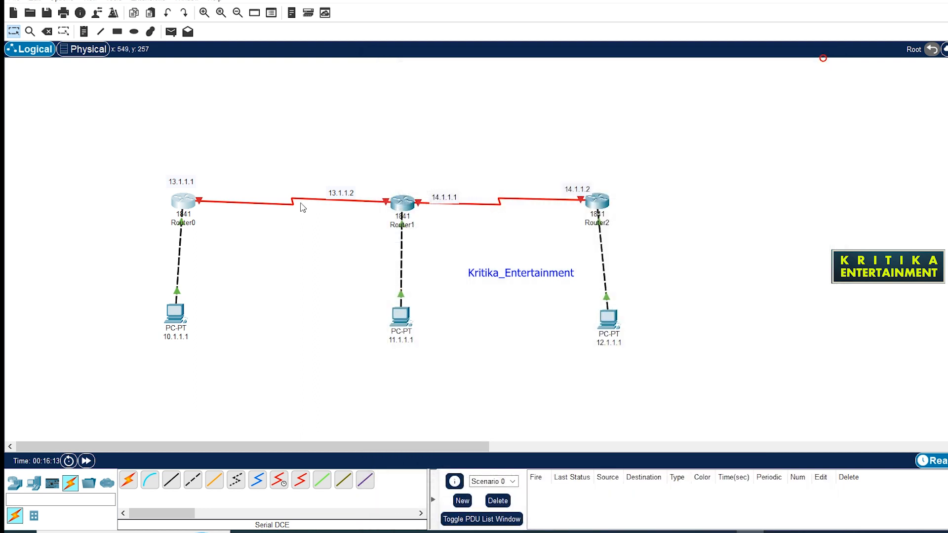
Enable Router1's Serial0/1/0 interface and give it IPv4 address 13.1.1.2 with subnet mask 255.0.0.0.
{"action": "left_click", "coordinate": [400, 205]}
{"action": "left_click", "coordinate": [416, 236]}
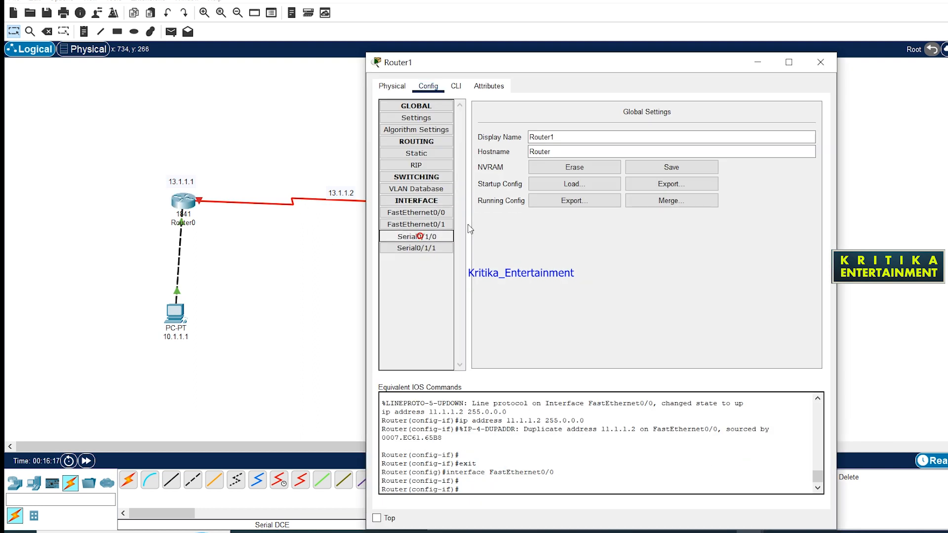
{"action": "left_click", "coordinate": [804, 123]}
{"action": "left_click", "coordinate": [765, 174]}
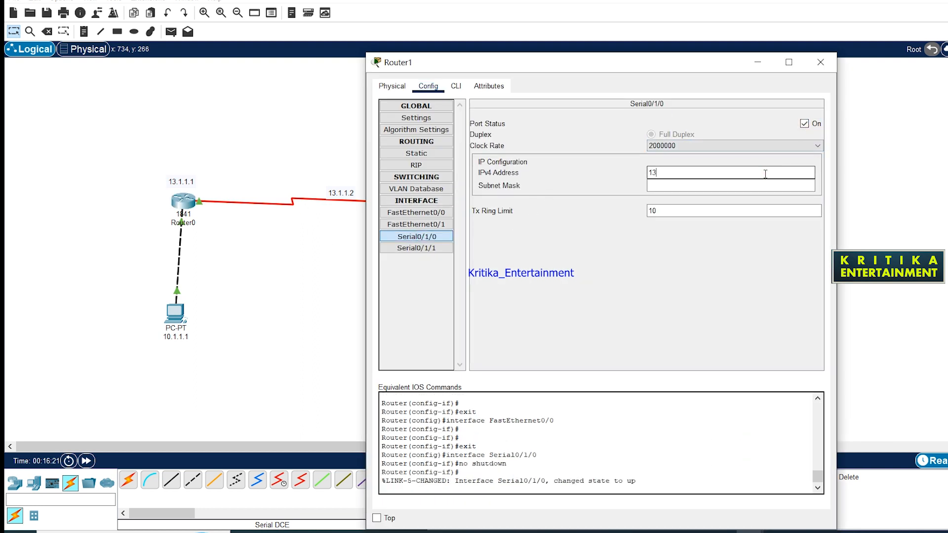
{"action": "type", "text": "13.1.1."}
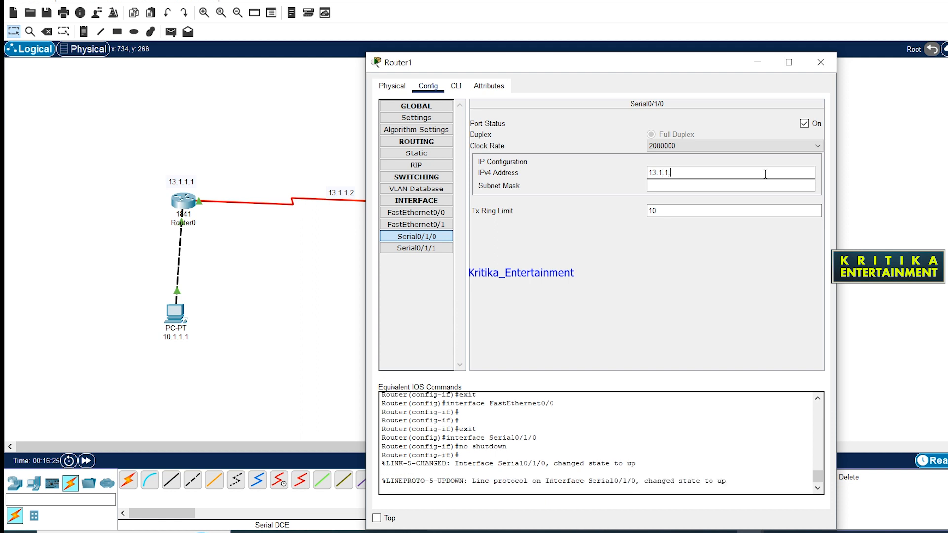
{"action": "left_click", "coordinate": [758, 187]}
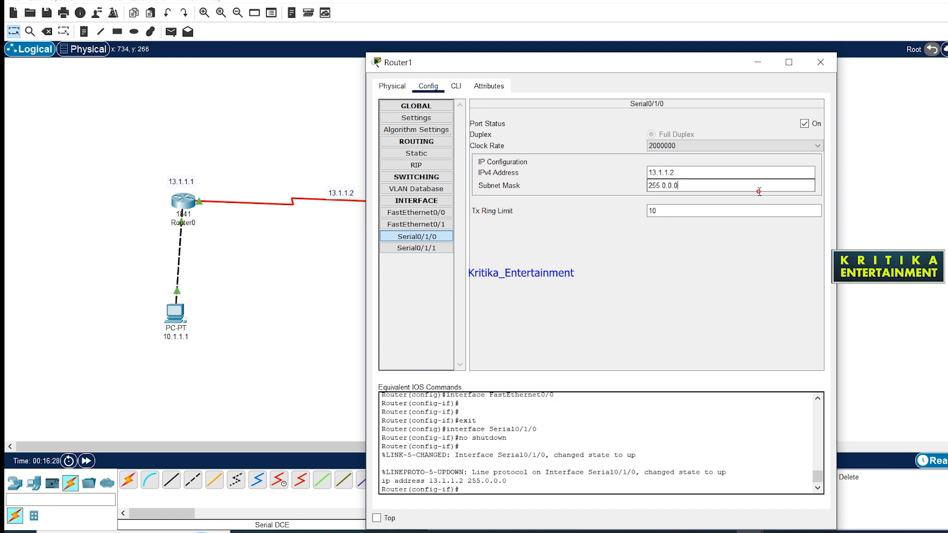
Enable Router1's Serial0/1/1 interface and give it IPv4 address 14.1.1.1 with its subnet mask.
{"action": "left_click", "coordinate": [428, 248]}
{"action": "left_click", "coordinate": [804, 123]}
{"action": "left_click", "coordinate": [741, 173]}
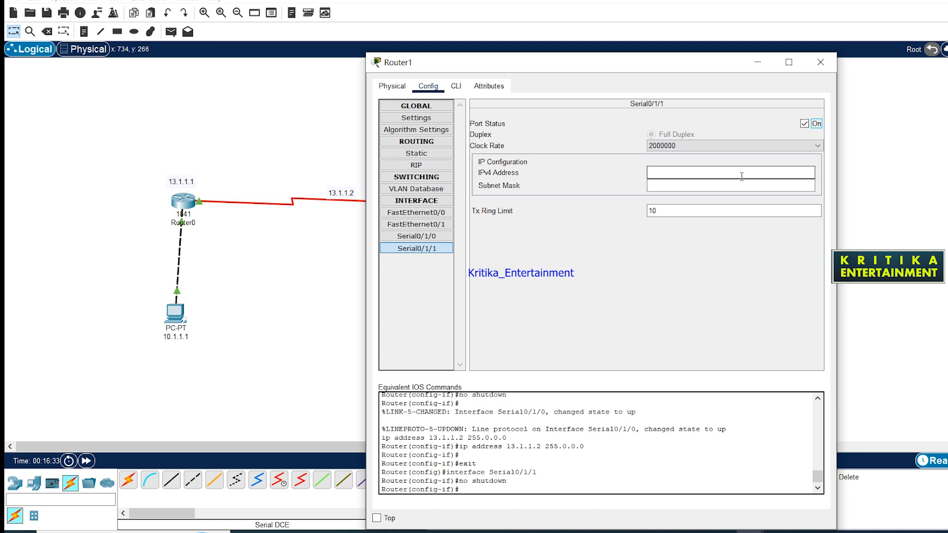
{"action": "left_click_drag", "start_coordinate": [621, 72], "coordinate": [801, 84]}
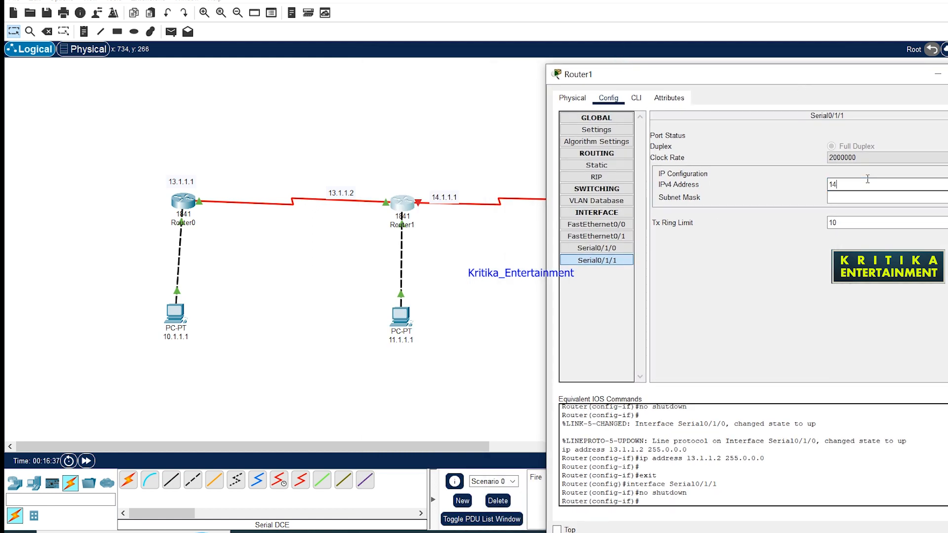
{"action": "left_click", "coordinate": [899, 200]}
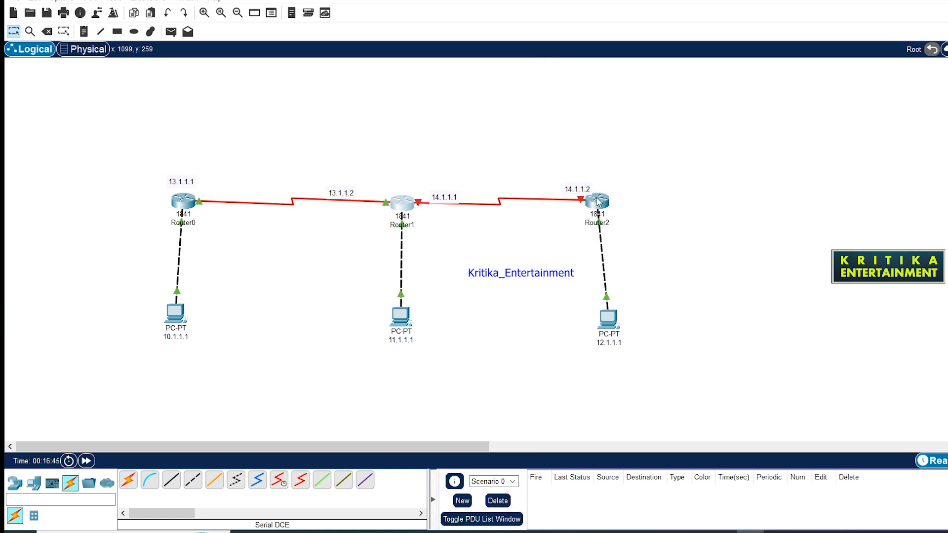
Enable Router2's Serial0/1/0 interface and give it IPv4 address 14.1.1.2 with its subnet mask.
{"action": "left_click", "coordinate": [598, 203]}
{"action": "left_click", "coordinate": [417, 236]}
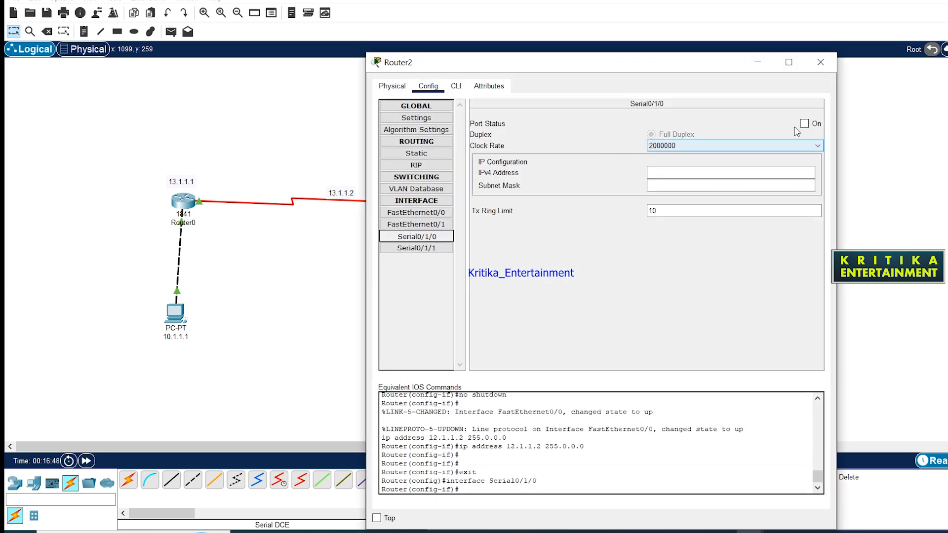
{"action": "left_click", "coordinate": [804, 123]}
{"action": "left_click", "coordinate": [765, 171]}
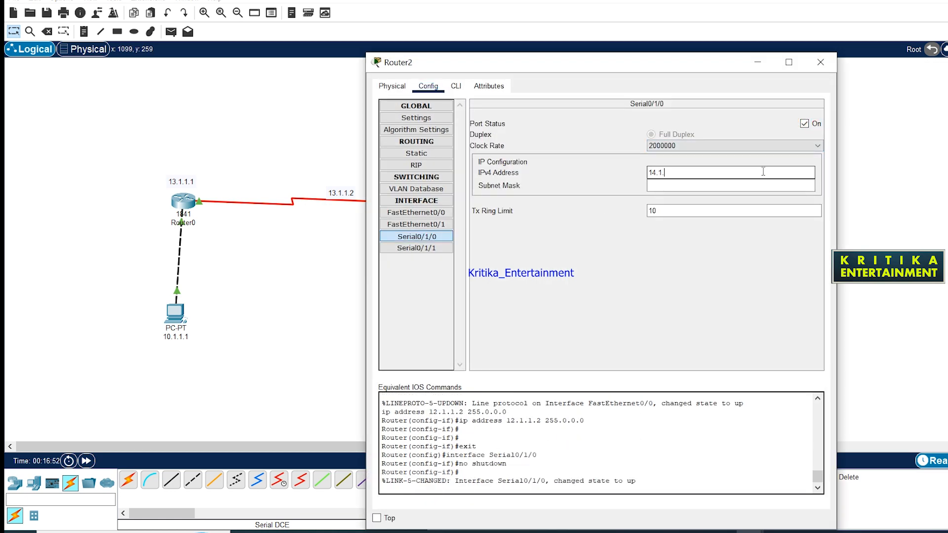
{"action": "left_click_drag", "start_coordinate": [668, 65], "coordinate": [713, 108]}
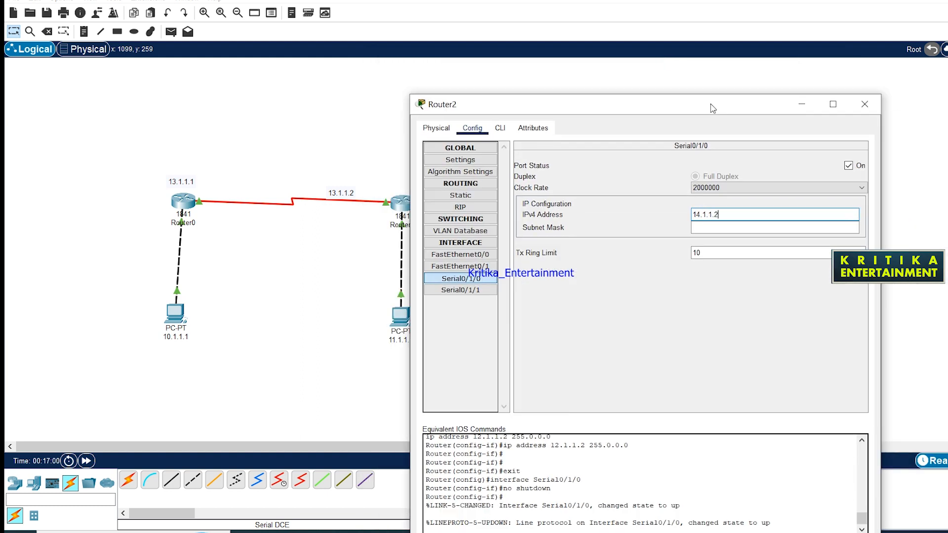
{"action": "left_click", "coordinate": [735, 226]}
{"action": "left_click", "coordinate": [864, 104]}
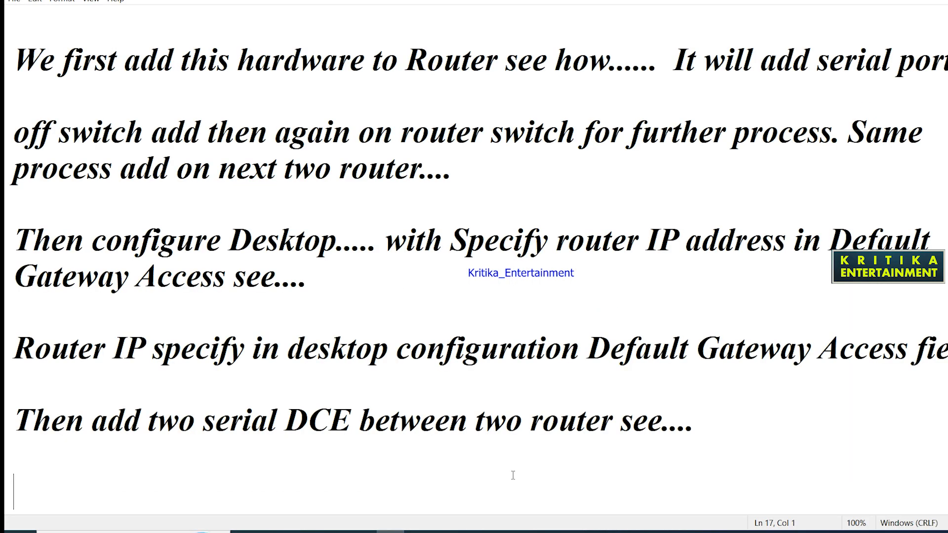
In Notepad, add the line "then go to static and write the path", followed by a blank line.
{"action": "key", "text": "Return"}
{"action": "key", "text": "Return"}
{"action": "type", "text": "then go to "}
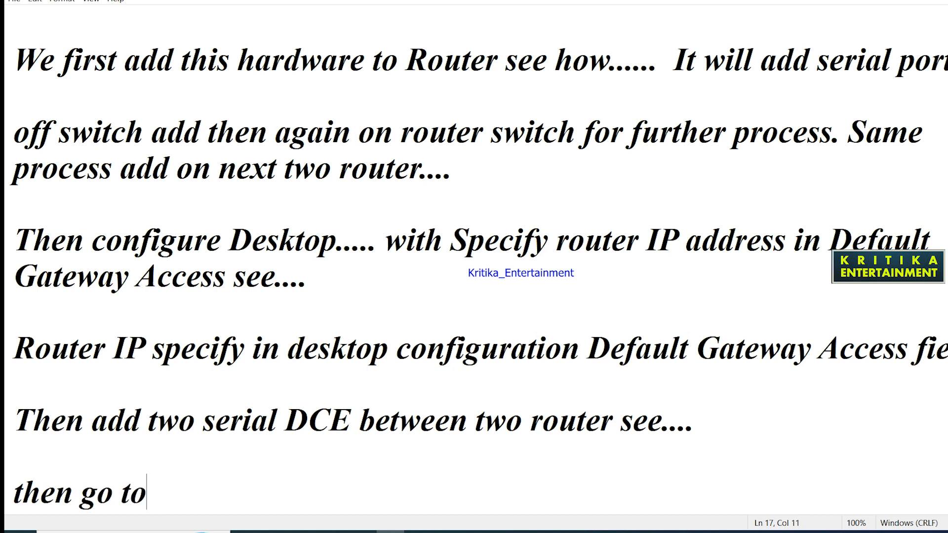
{"action": "type", "text": "static and"}
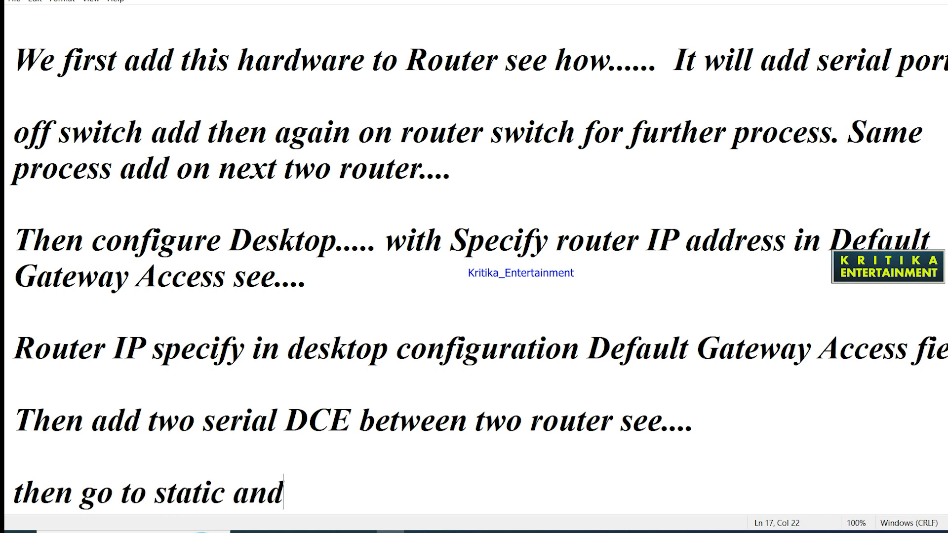
{"action": "type", "text": " write the path"}
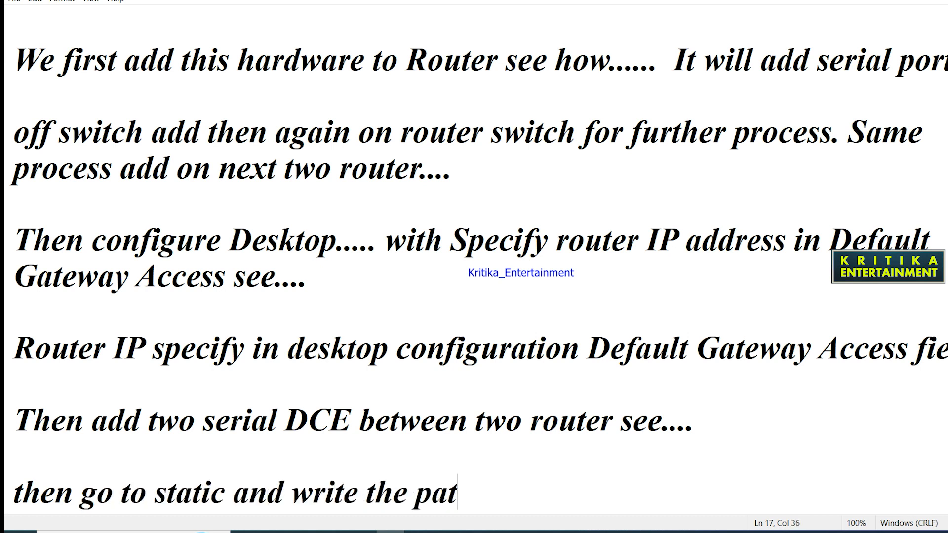
{"action": "key", "text": "Return"}
{"action": "key", "text": "Return"}
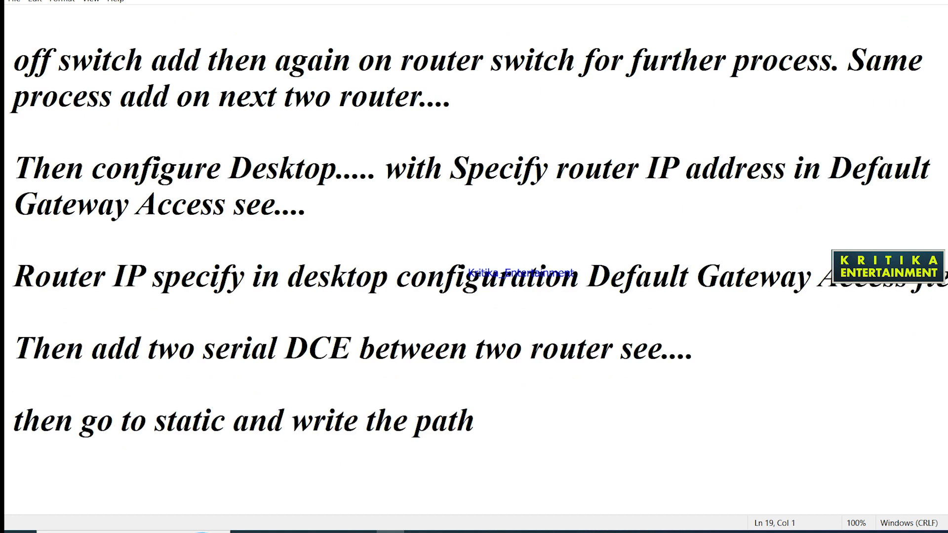
Switch to Packet Tracer and add a static route on Router0 to network 11.0.0.0, mask 255.0.0.0, next hop 13.1.1.2.
{"action": "left_click", "coordinate": [750, 532]}
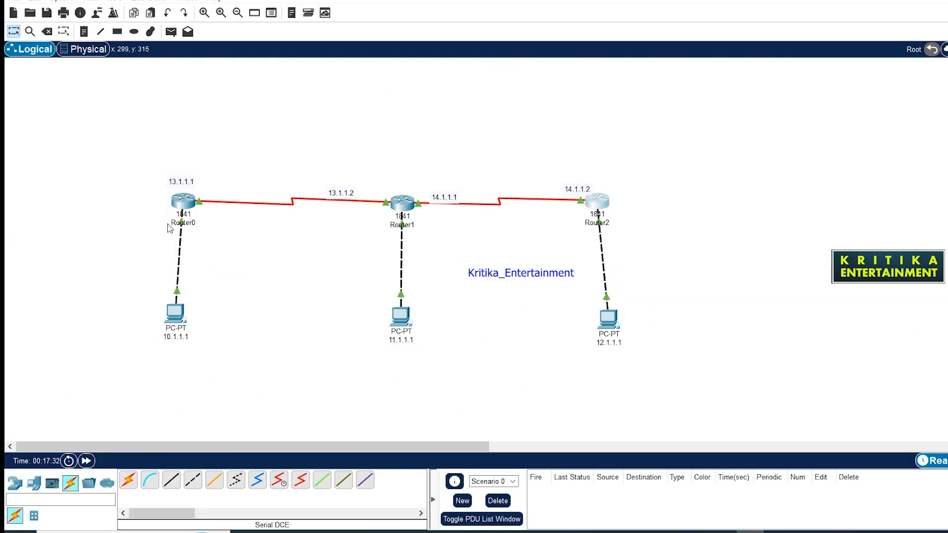
{"action": "left_click", "coordinate": [180, 202]}
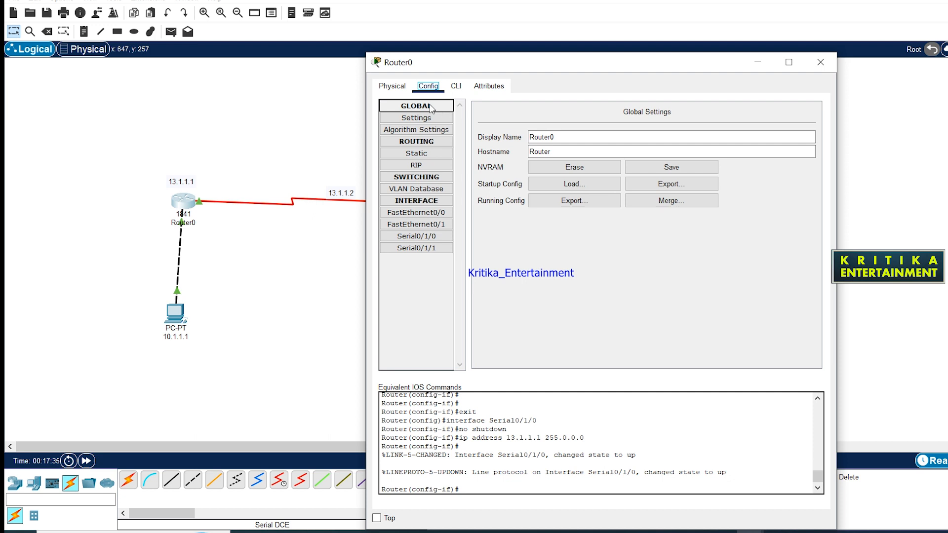
{"action": "left_click", "coordinate": [416, 153]}
{"action": "left_click", "coordinate": [575, 124]}
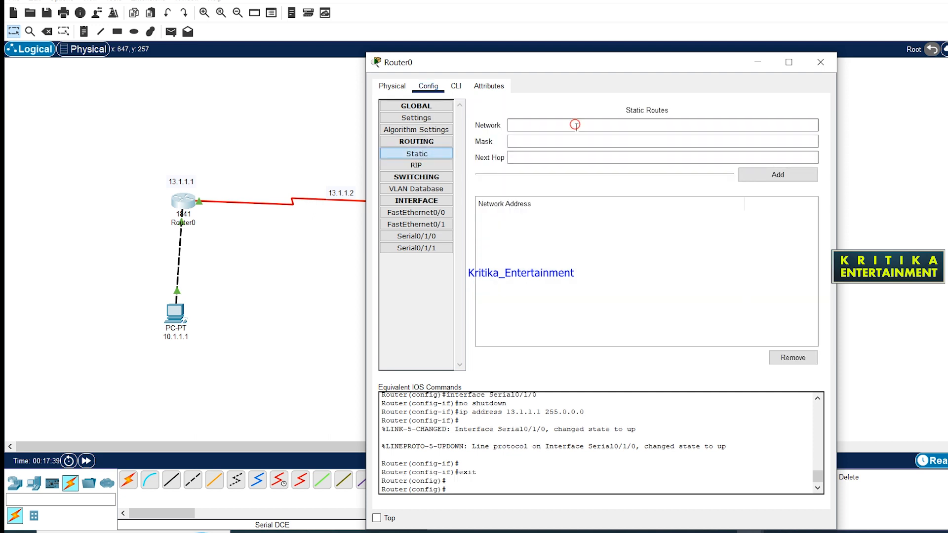
{"action": "left_click_drag", "start_coordinate": [596, 69], "coordinate": [882, 56]}
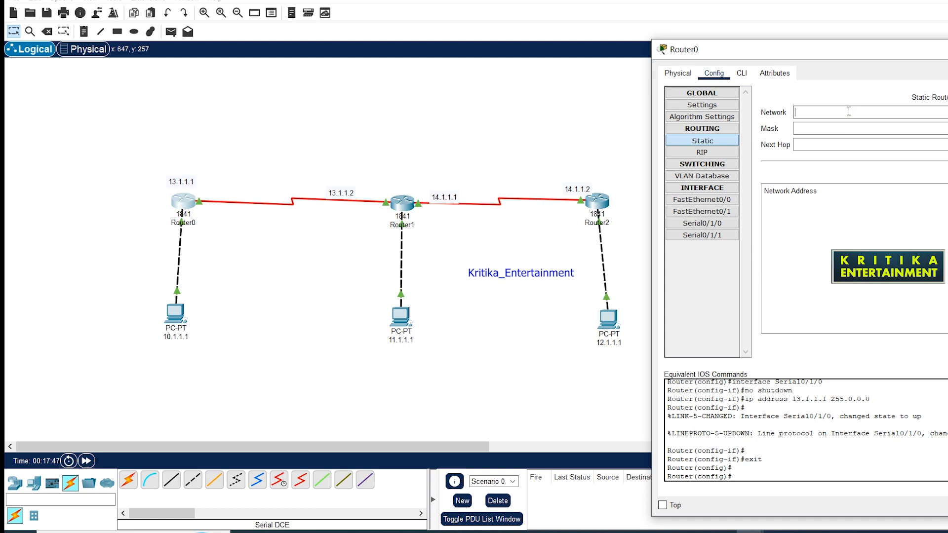
{"action": "left_click", "coordinate": [836, 127]}
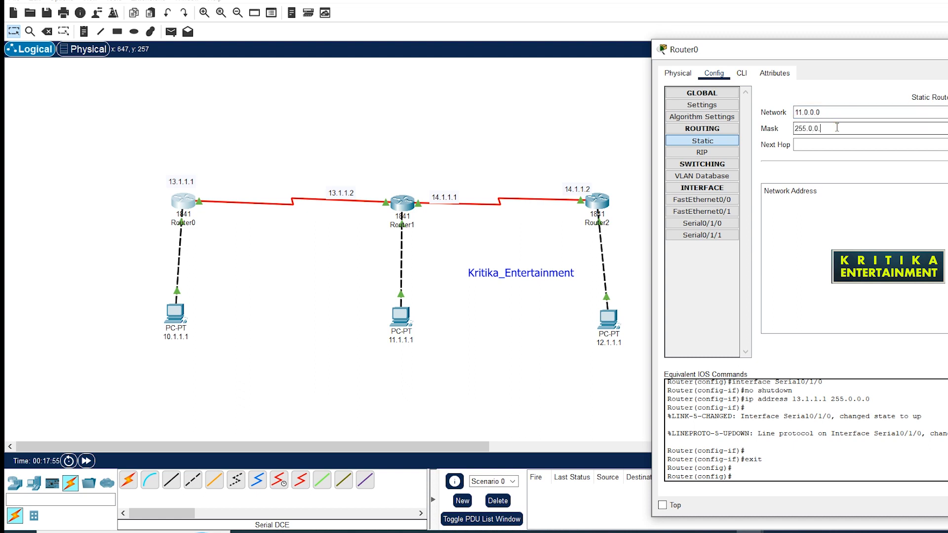
{"action": "left_click", "coordinate": [832, 144]}
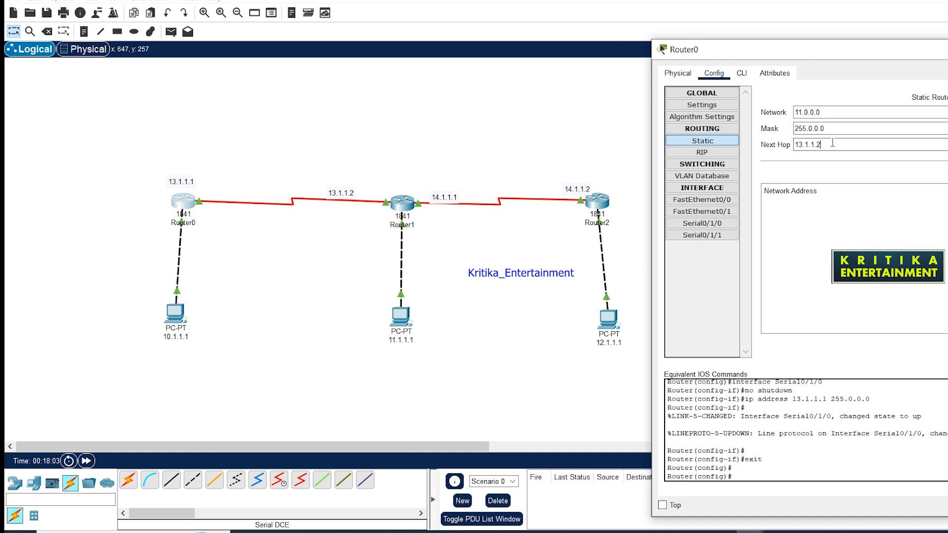
{"action": "left_click_drag", "start_coordinate": [946, 52], "coordinate": [931, 37]}
{"action": "left_click", "coordinate": [947, 158]}
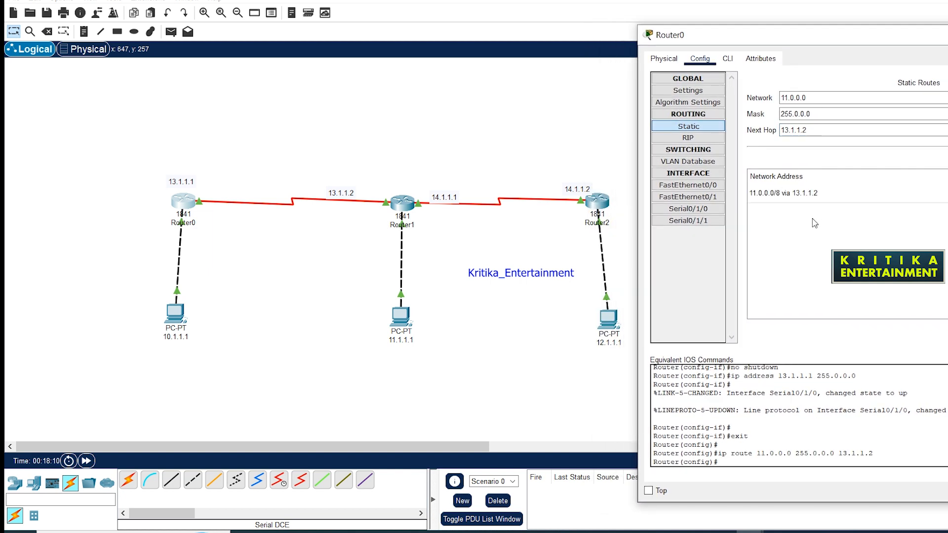
Add a static route on Router0 to network 12.0.0.0, mask 255.0.0.0, next hop 13.1.1.2, and close its configuration.
{"action": "left_click", "coordinate": [789, 98]}
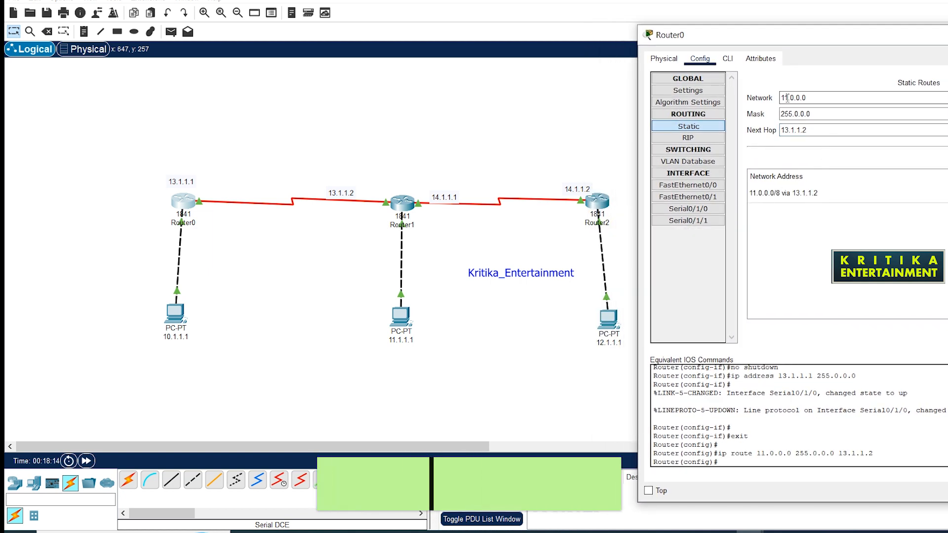
{"action": "key", "text": "BackSpace"}
{"action": "type", "text": "2"}
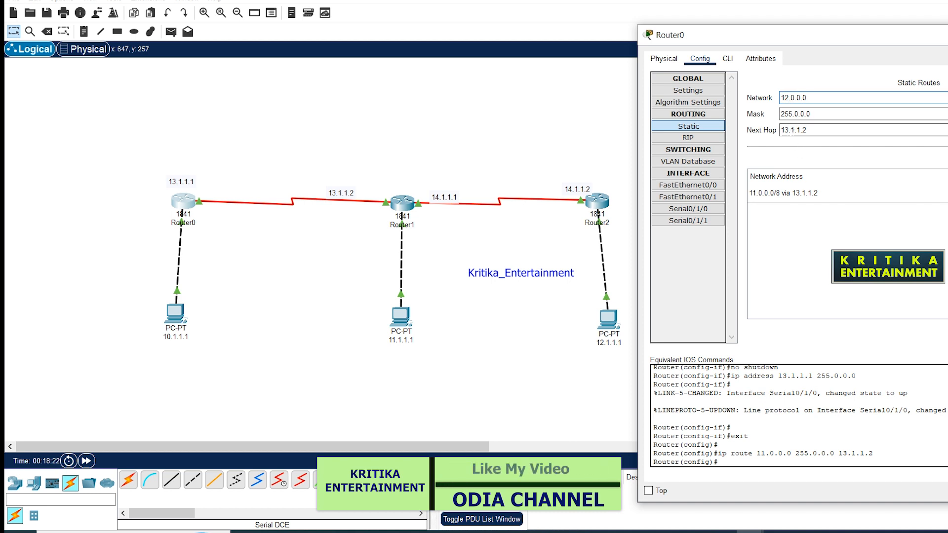
{"action": "left_click", "coordinate": [947, 146]}
{"action": "left_click_drag", "start_coordinate": [932, 39], "coordinate": [706, 31]}
{"action": "left_click", "coordinate": [867, 26]}
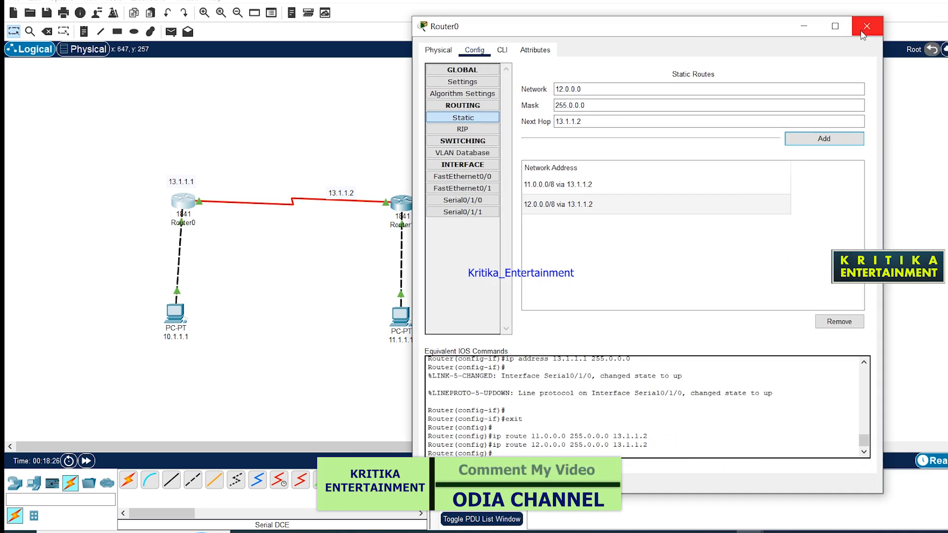
Add a static route on Router1 to network 10.0.0.0, mask 255.0.0.0, next hop 13.1.1.1.
{"action": "left_click", "coordinate": [405, 203]}
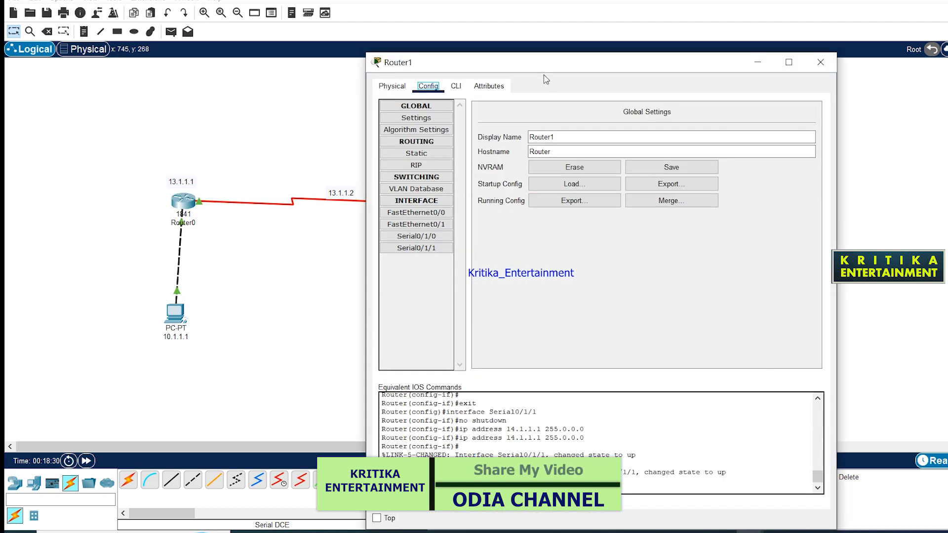
{"action": "left_click_drag", "start_coordinate": [544, 64], "coordinate": [800, 46]}
{"action": "left_click", "coordinate": [689, 138]}
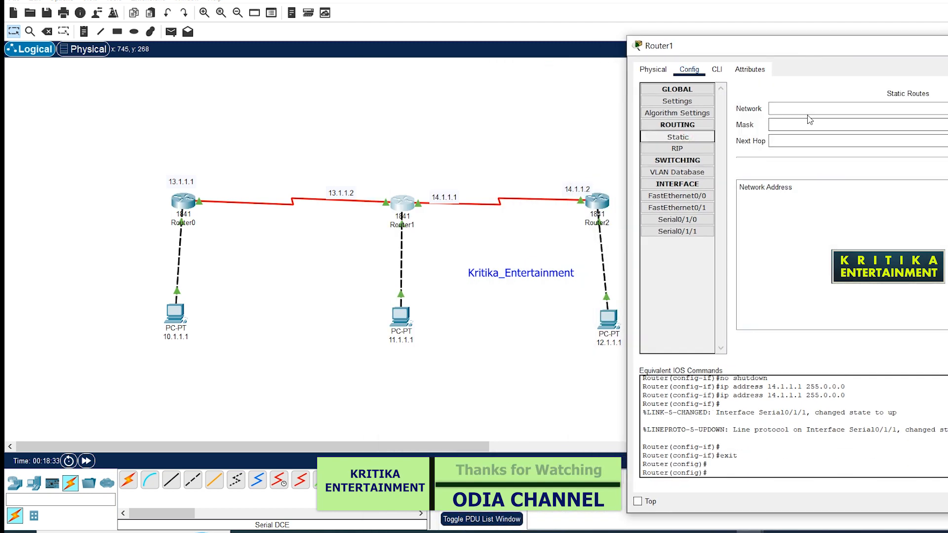
{"action": "left_click", "coordinate": [805, 110]}
{"action": "type", "text": "10.1.1."}
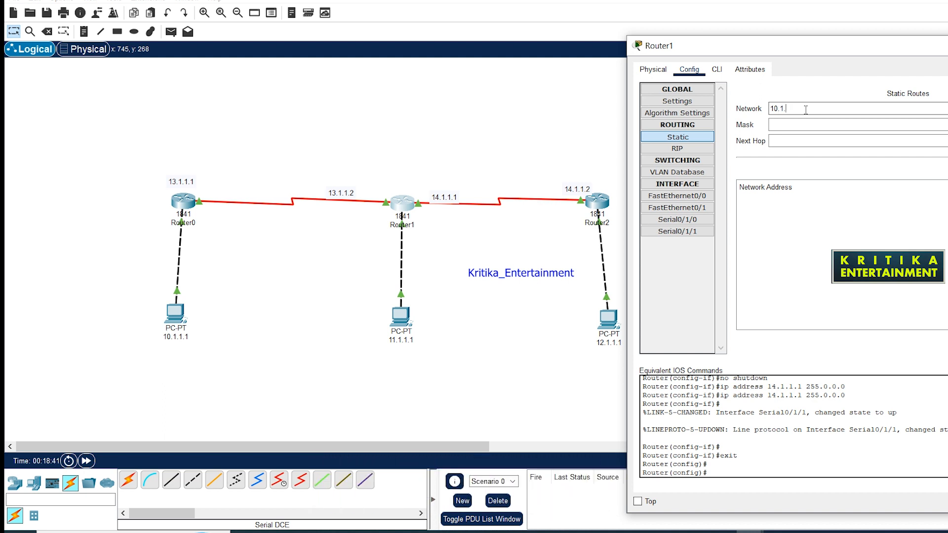
{"action": "left_click", "coordinate": [805, 121]}
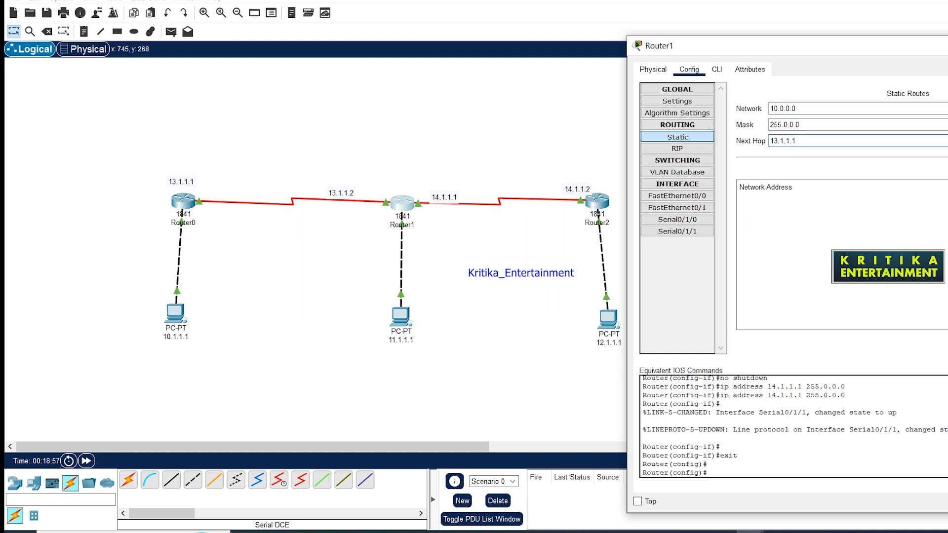
{"action": "left_click", "coordinate": [947, 168]}
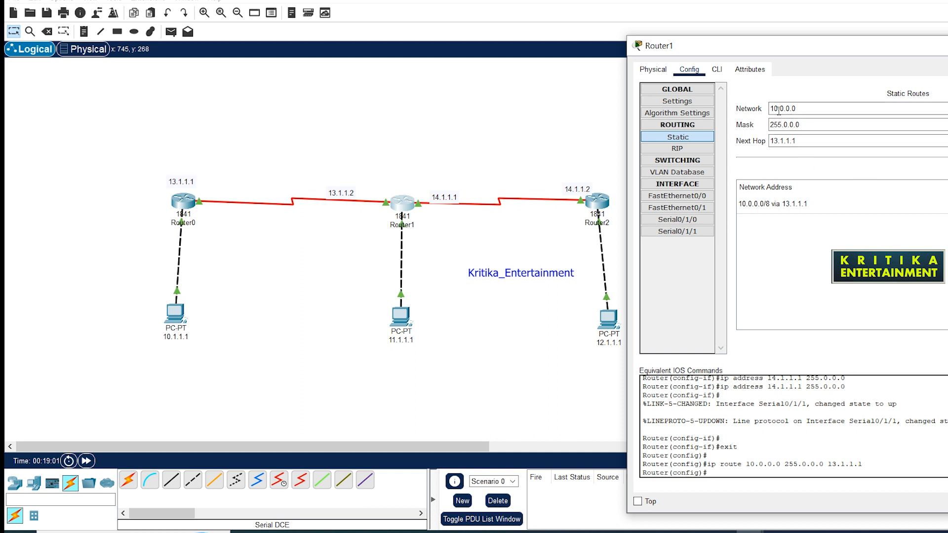
Add a static route on Router1 to network 12.0.0.0, mask 255.0.0.0, next hop 14.1.1.2, and close its configuration.
{"action": "left_click", "coordinate": [777, 141]}
{"action": "key", "text": "Delete"}
{"action": "type", "text": "3"}
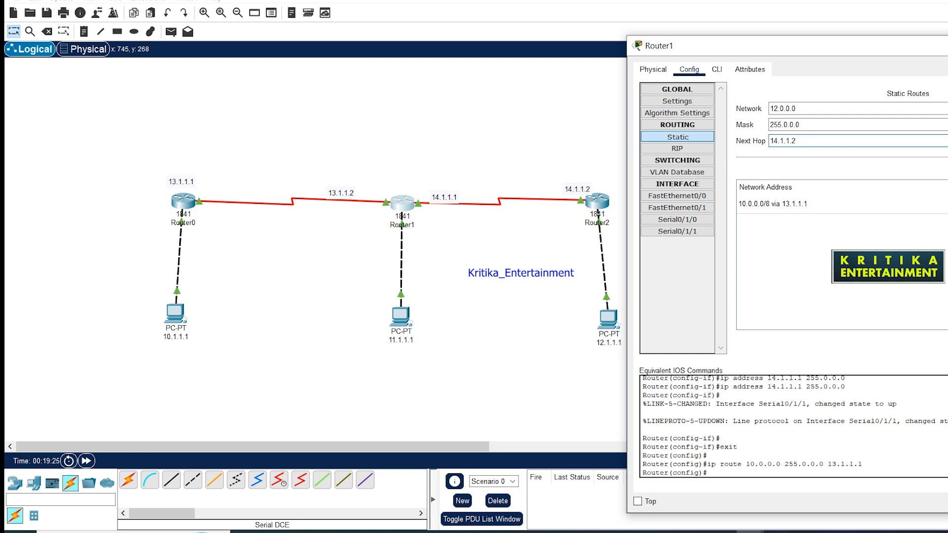
{"action": "left_click", "coordinate": [947, 166]}
{"action": "left_click_drag", "start_coordinate": [947, 48], "coordinate": [715, 51]}
{"action": "left_click", "coordinate": [814, 54]}
Add a static route on Router2 to network 10.0.0.0, mask 255.0.0.0, next hop 14.1.1.1.
{"action": "left_click", "coordinate": [607, 205]}
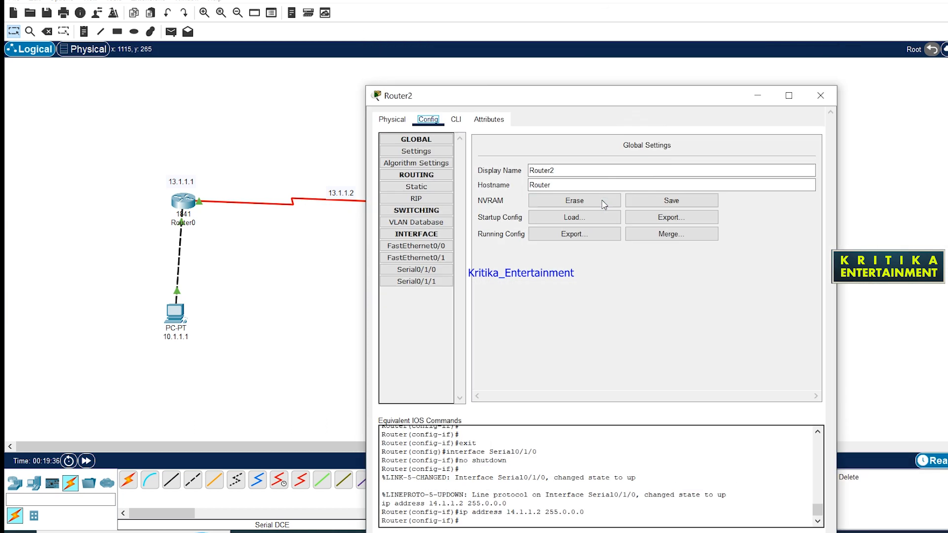
{"action": "left_click", "coordinate": [416, 153]}
{"action": "left_click_drag", "start_coordinate": [492, 62], "coordinate": [751, 52]}
{"action": "left_click", "coordinate": [778, 112]}
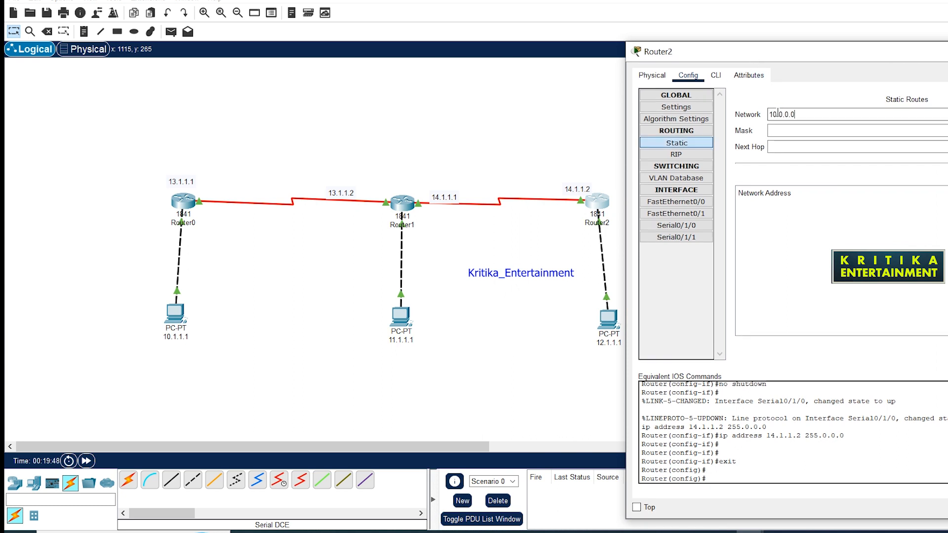
{"action": "left_click", "coordinate": [779, 127]}
{"action": "type", "text": "255.0.0.0"}
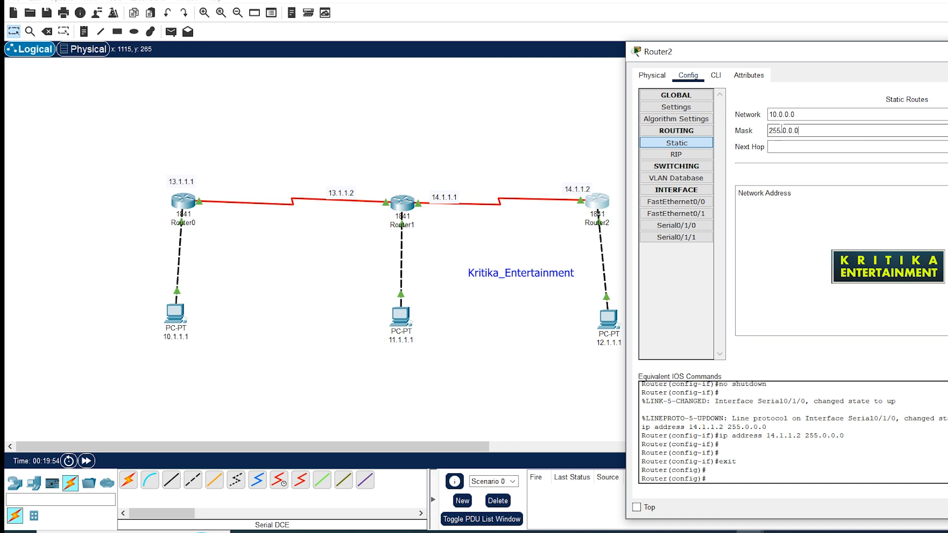
{"action": "left_click", "coordinate": [784, 143]}
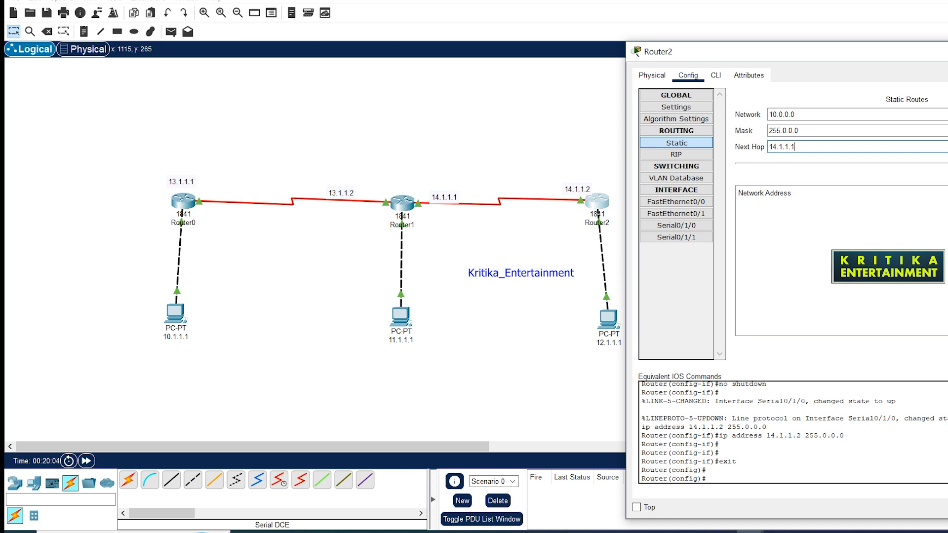
{"action": "key", "text": "Return"}
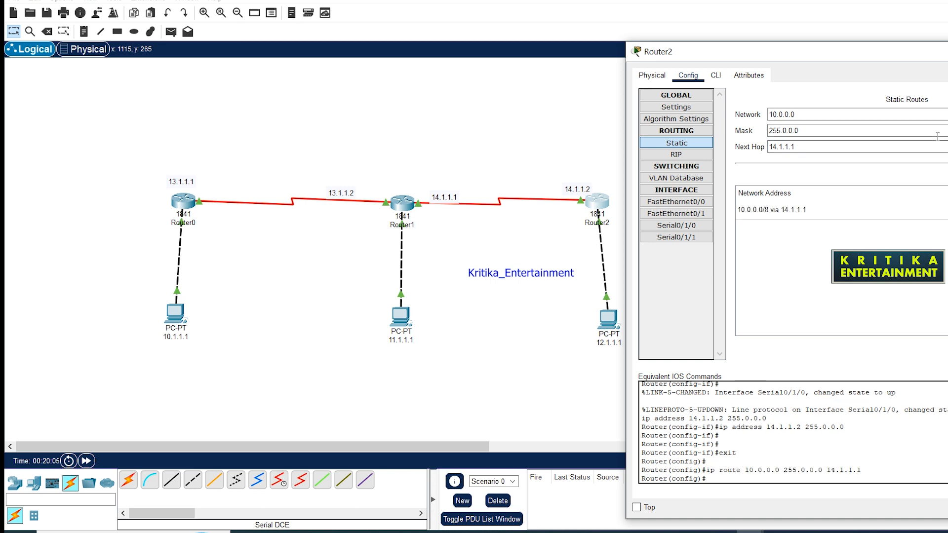
Add a static route on Router2 to network 11.0.0.0, mask 255.0.0.0, next hop 14.1.1.1.
{"action": "left_click", "coordinate": [775, 114]}
{"action": "type", "text": "1"}
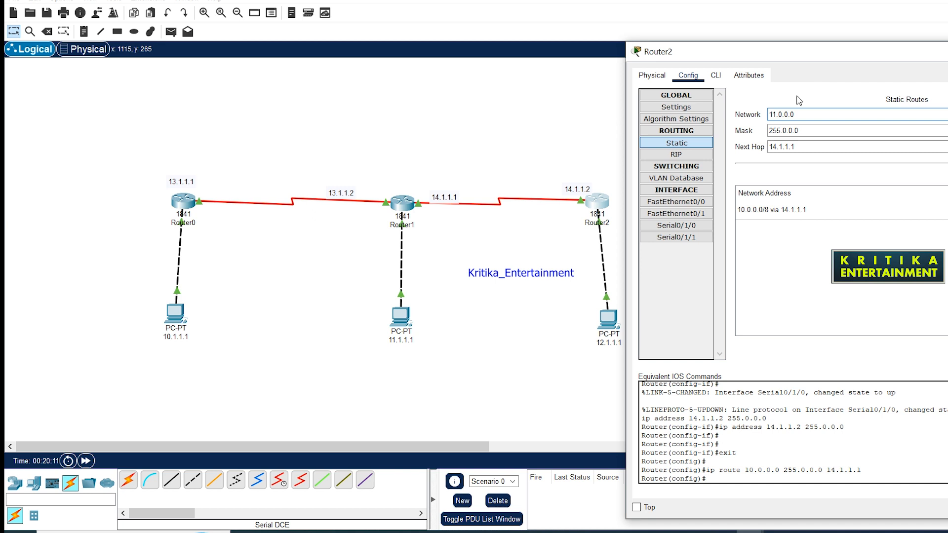
{"action": "key", "text": "Return"}
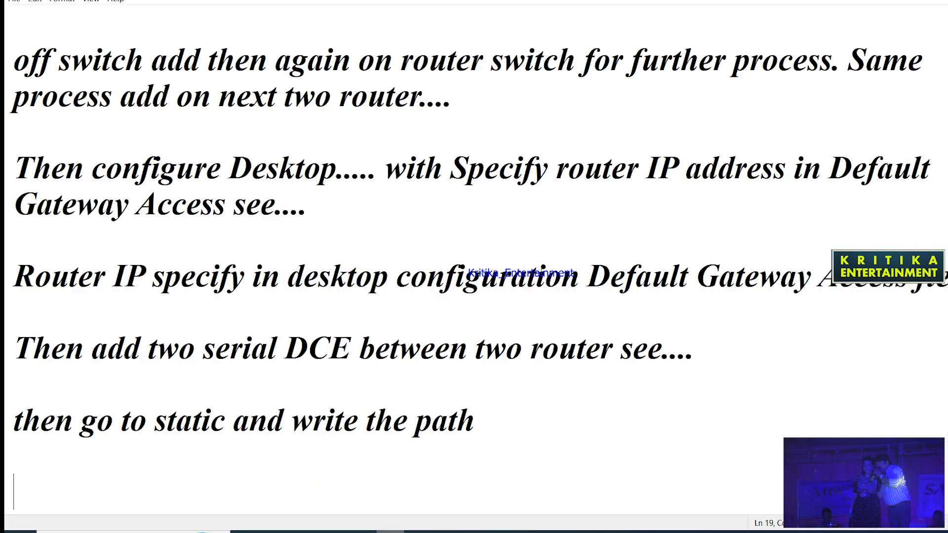
In Notepad, write "Configuration finished. Lets check whether working or not. Dua karo thhik thhak ho jaye......" below the static path line.
{"action": "type", "text": "Co"}
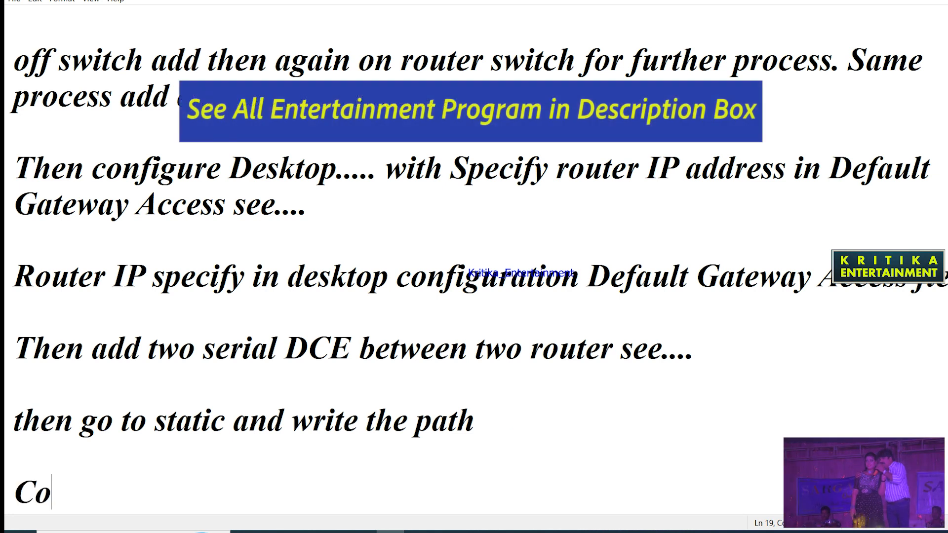
{"action": "type", "text": "nfiguration"}
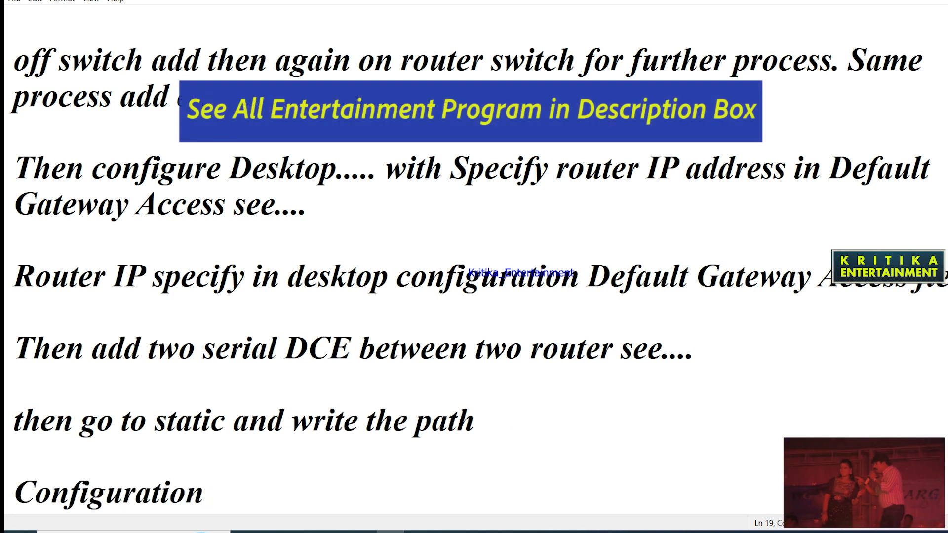
{"action": "type", "text": " finished. Lets check whe"}
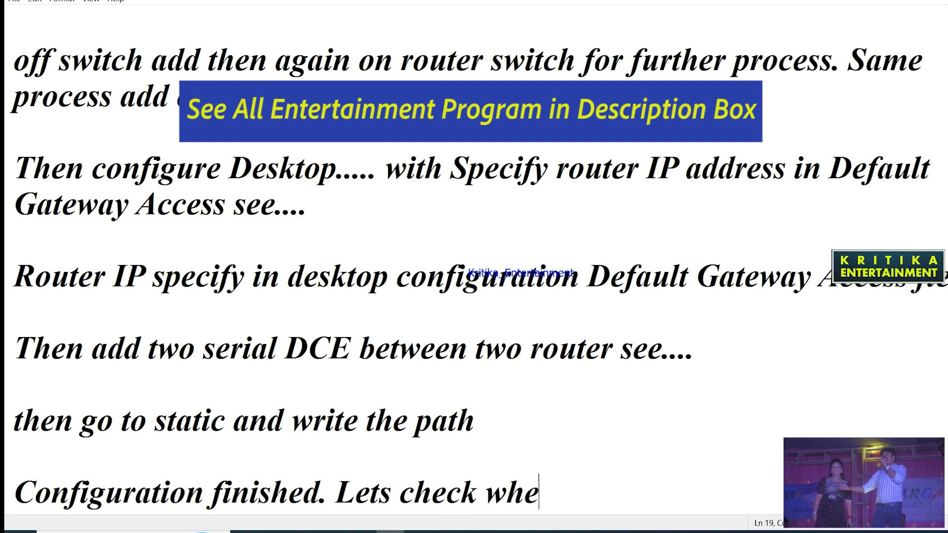
{"action": "type", "text": "ther working "}
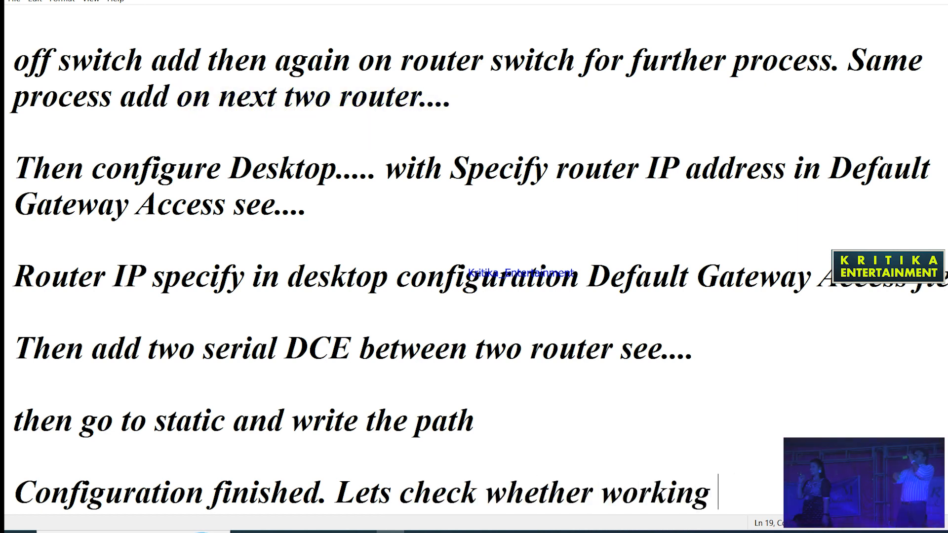
{"action": "type", "text": "or no"}
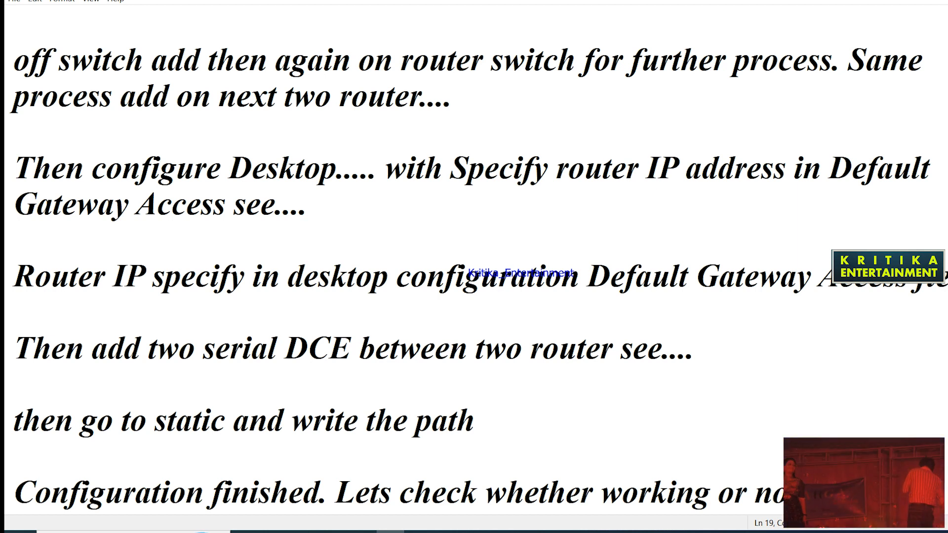
{"action": "key", "text": "Return"}
{"action": "type", "text": "thhik thhak ho "}
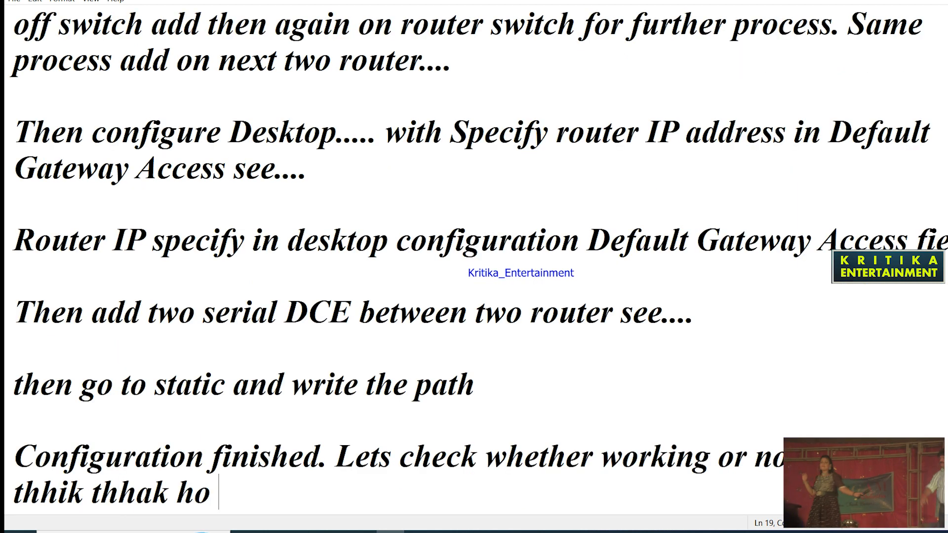
{"action": "type", "text": "jaye"}
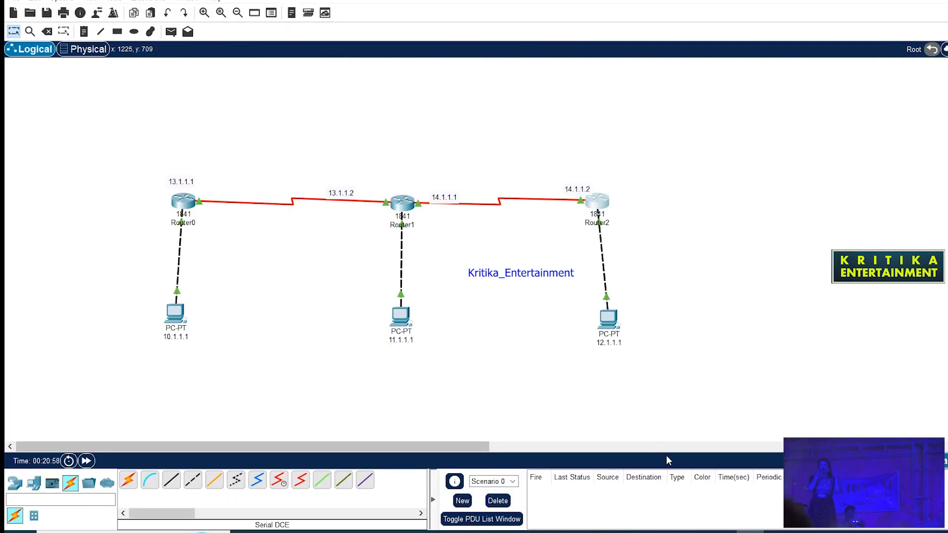
In Packet Tracer, send a simple PDU from each of the three PCs to its own router, and clear the scenario's PDU list.
{"action": "left_click", "coordinate": [171, 32]}
{"action": "left_click", "coordinate": [175, 313]}
{"action": "left_click", "coordinate": [184, 199]}
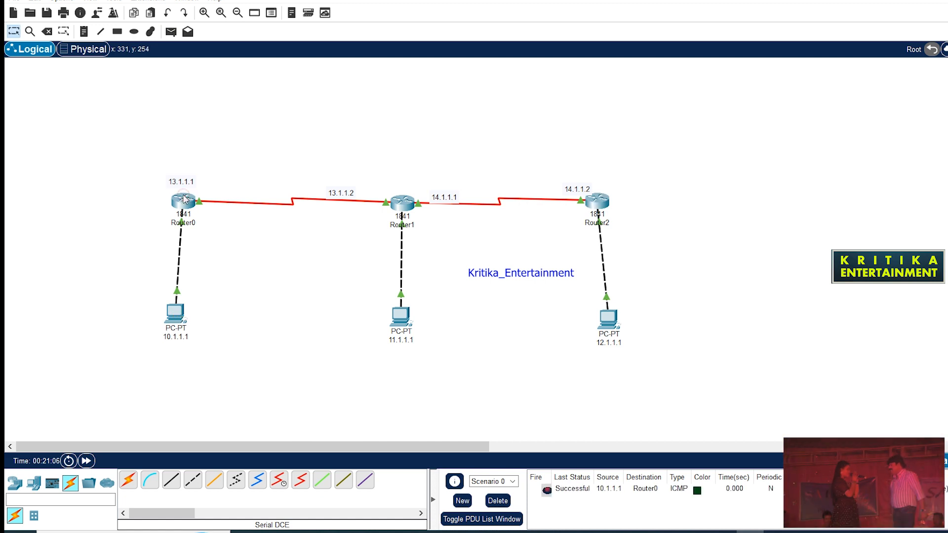
{"action": "left_click", "coordinate": [171, 31]}
{"action": "left_click", "coordinate": [401, 317]}
{"action": "left_click", "coordinate": [402, 204]}
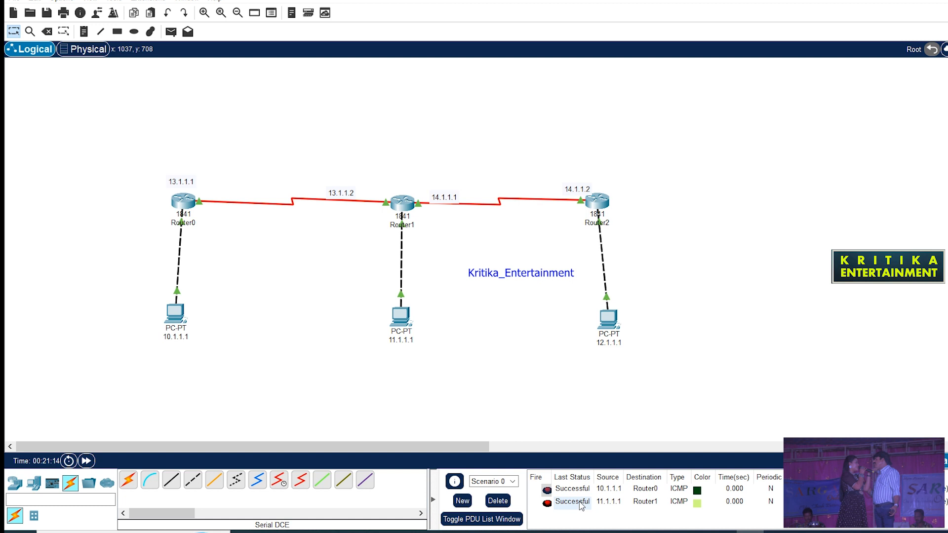
{"action": "left_click", "coordinate": [171, 32]}
{"action": "left_click", "coordinate": [607, 320]}
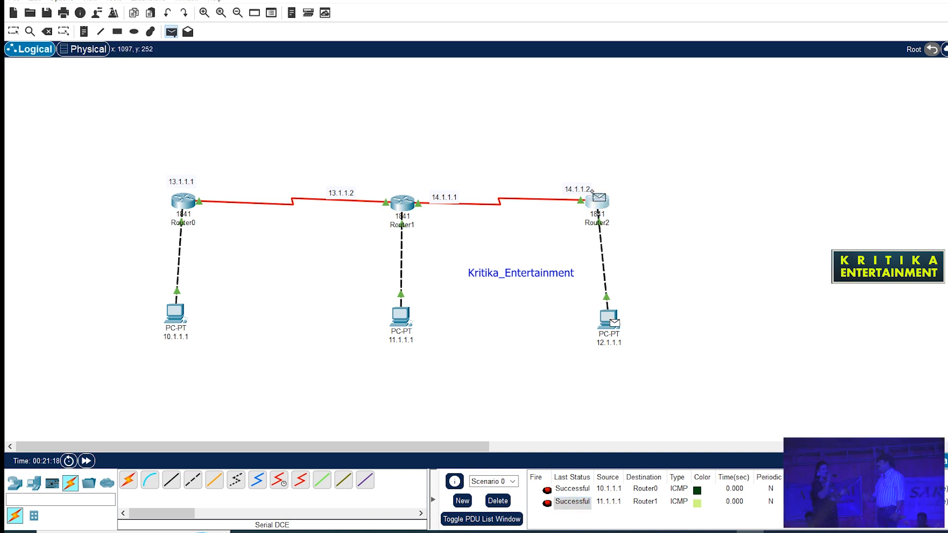
{"action": "left_click", "coordinate": [597, 201]}
{"action": "left_click", "coordinate": [507, 502]}
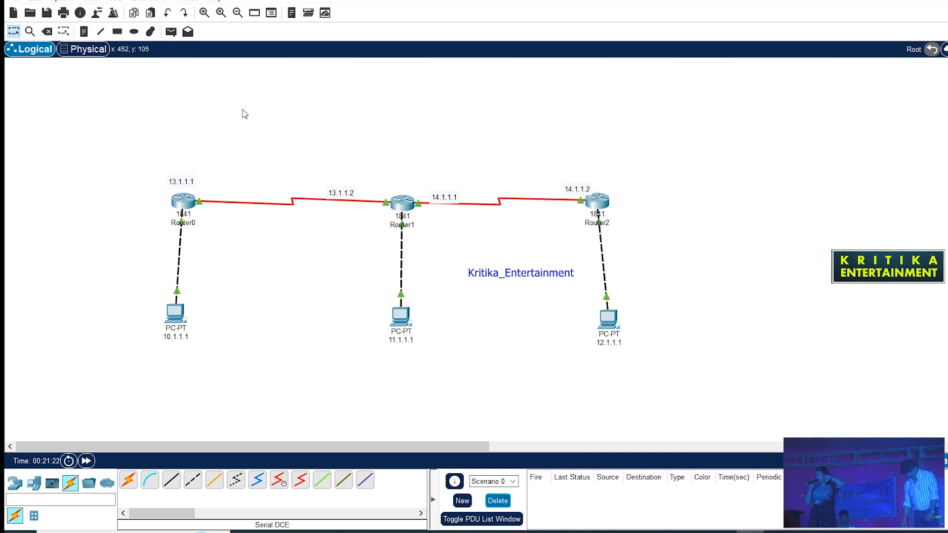
Send simple PDUs from Router0 to Router1 and from Router1 to Router2.
{"action": "left_click", "coordinate": [170, 31]}
{"action": "left_click", "coordinate": [184, 201]}
{"action": "left_click", "coordinate": [402, 202]}
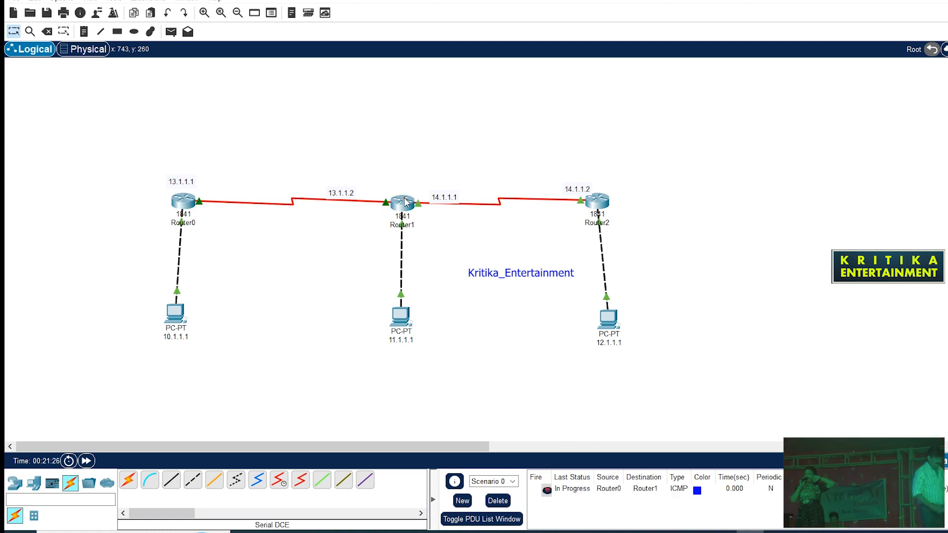
{"action": "left_click", "coordinate": [171, 31]}
{"action": "left_click", "coordinate": [403, 203]}
{"action": "left_click", "coordinate": [598, 199]}
{"action": "left_click", "coordinate": [574, 500]}
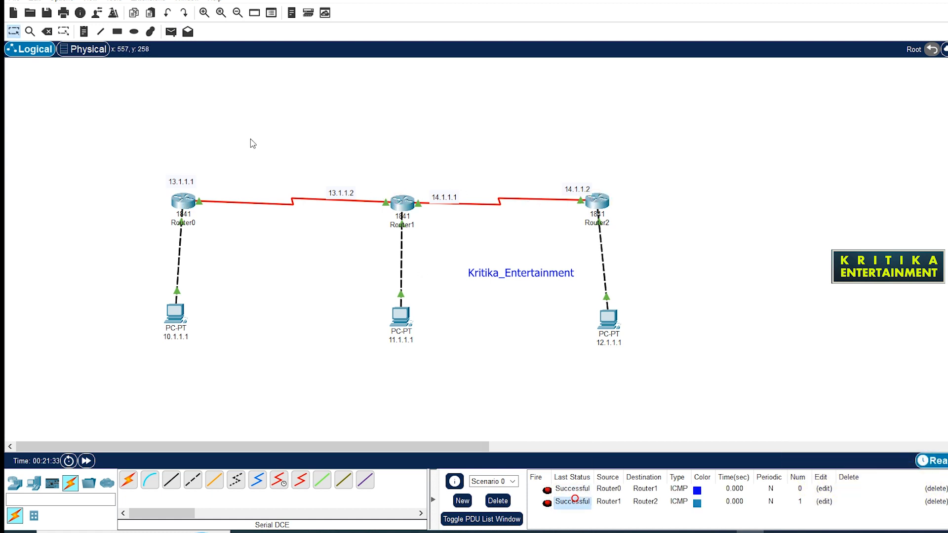
Send a simple PDU from PC 10.1.1.1 to PC 11.1.1.1 and clear the scenario's PDU list.
{"action": "left_click", "coordinate": [170, 31]}
{"action": "left_click", "coordinate": [175, 314]}
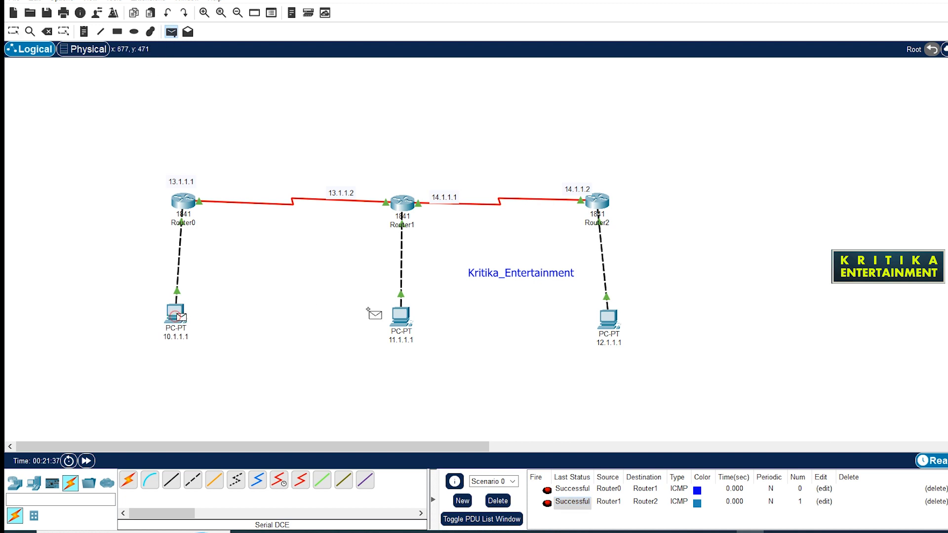
{"action": "left_click", "coordinate": [399, 315]}
{"action": "left_click", "coordinate": [497, 500]}
Send simple PDUs from PC 12.1.1.1 to PC 11.1.1.1 and from PC 10.1.1.1 to PC 12.1.1.1, and clear the list.
{"action": "left_click", "coordinate": [171, 31]}
{"action": "left_click", "coordinate": [595, 317]}
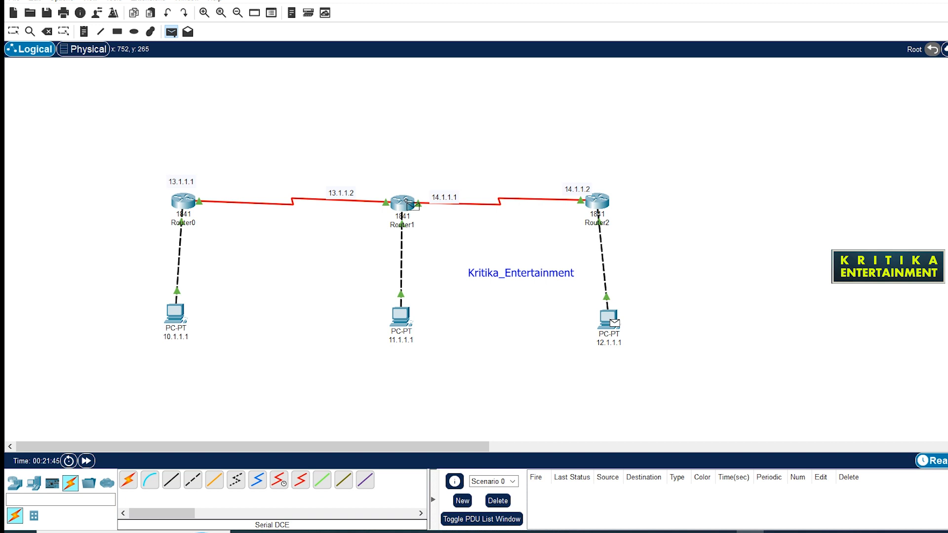
{"action": "left_click", "coordinate": [400, 312]}
{"action": "left_click", "coordinate": [171, 31]}
{"action": "left_click", "coordinate": [174, 312]}
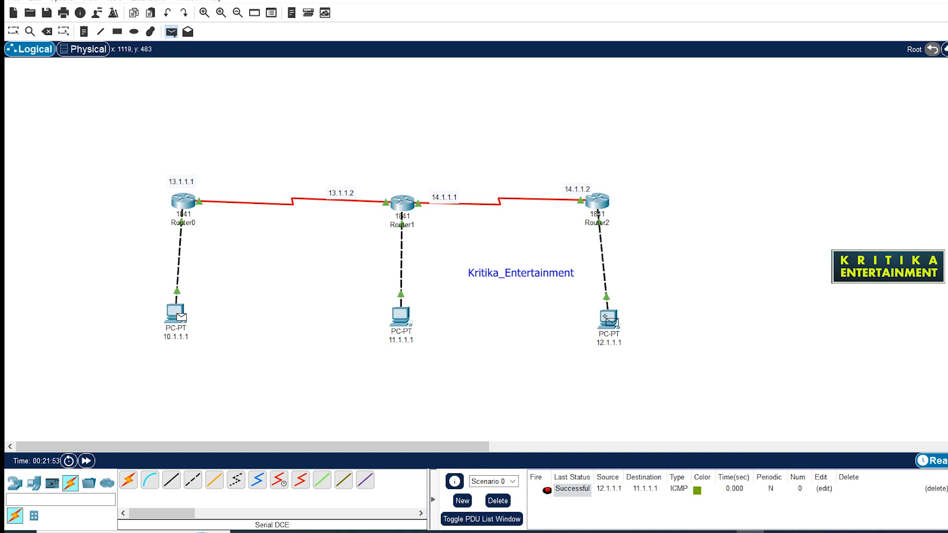
{"action": "left_click", "coordinate": [608, 319]}
{"action": "left_click", "coordinate": [498, 501]}
Send one more simple PDU from PC 12.1.1.1 to another PC.
{"action": "left_click", "coordinate": [170, 32]}
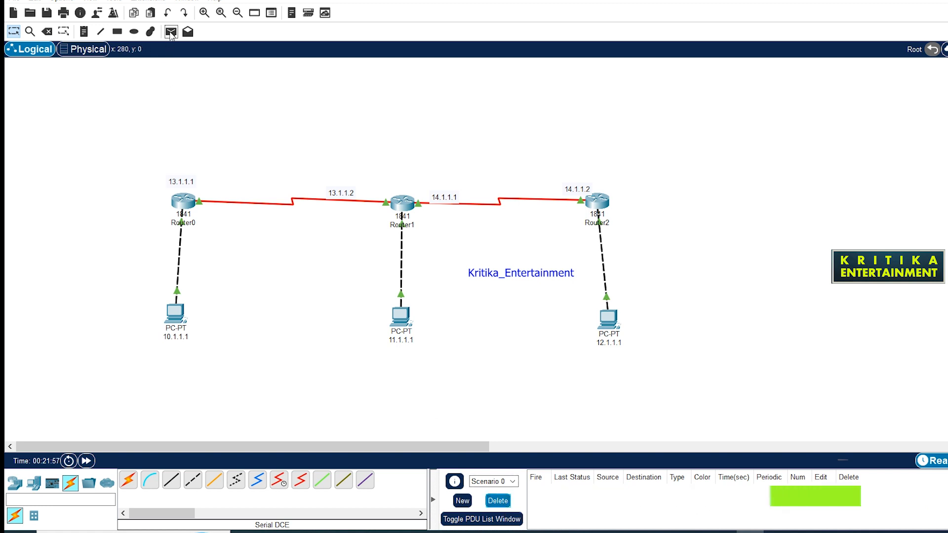
{"action": "left_click", "coordinate": [608, 318]}
{"action": "left_click", "coordinate": [385, 310]}
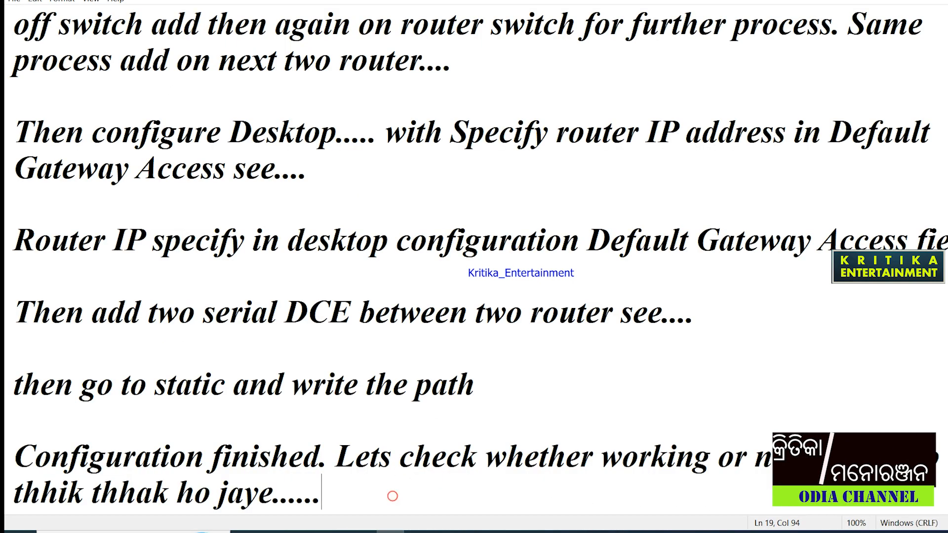
Add a closing paragraph after a blank line in the notes: "Hope you enjoyed Please subscribe to see original content of technical video...".
{"action": "key", "text": "Return"}
{"action": "key", "text": "Return"}
{"action": "type", "text": "H"}
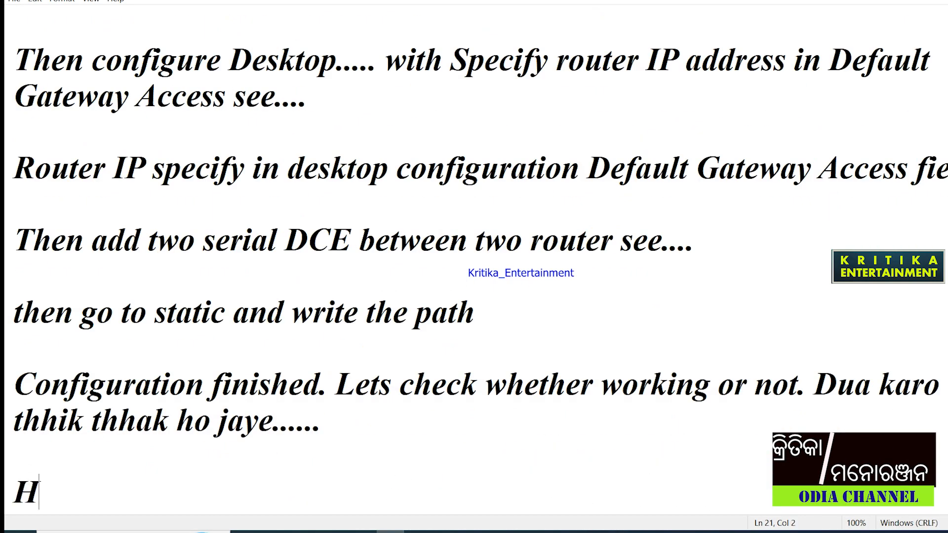
{"action": "type", "text": "ope you enjo"}
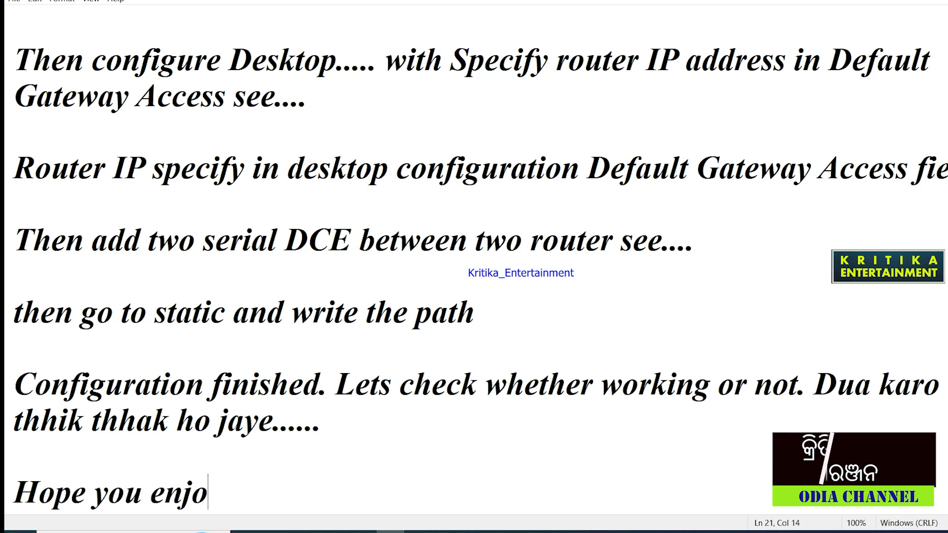
{"action": "type", "text": "yed Please sub"}
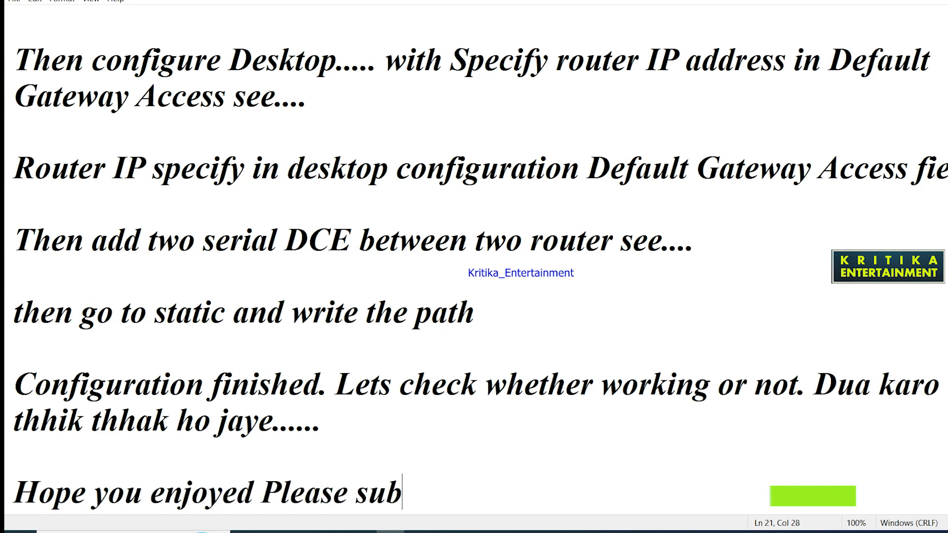
{"action": "type", "text": "scribe to"}
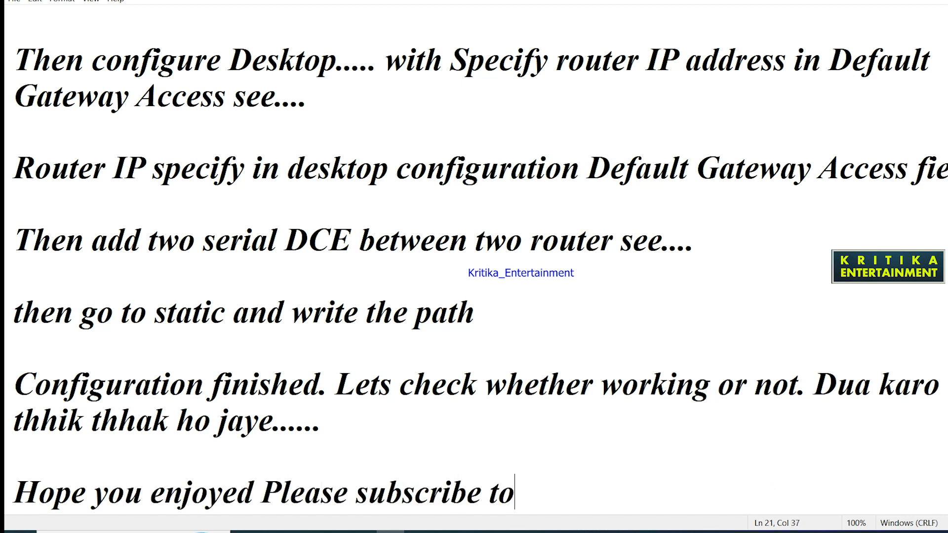
{"action": "type", "text": " see original co"}
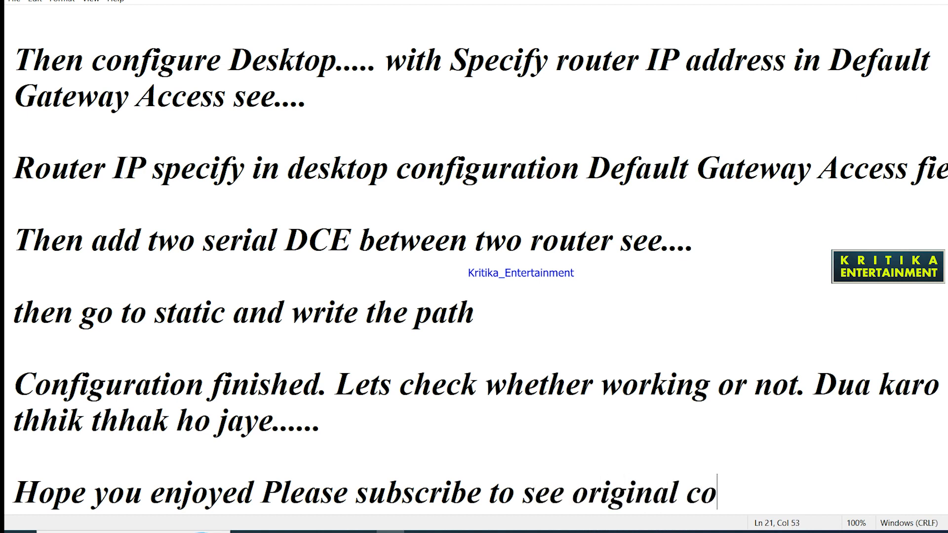
{"action": "type", "text": "ntent of tec"}
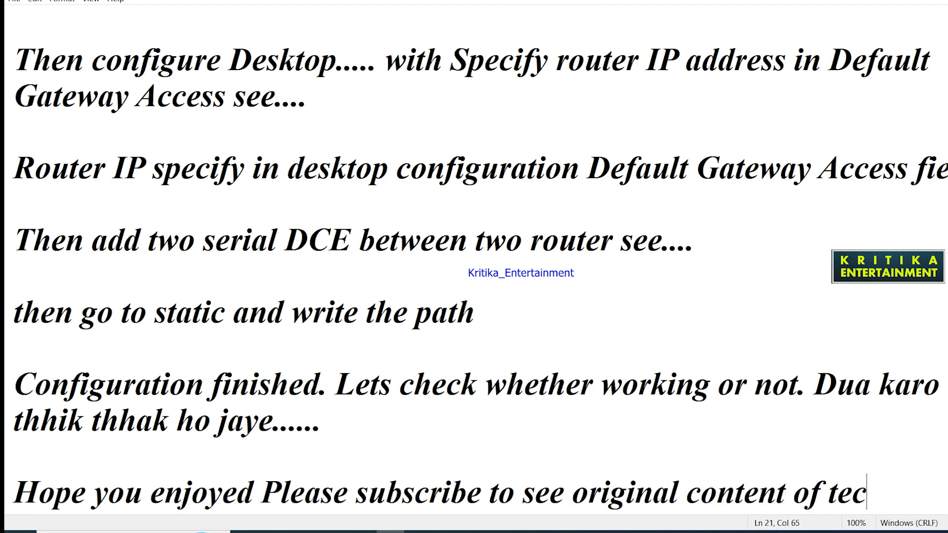
{"action": "type", "text": "hnical video..."}
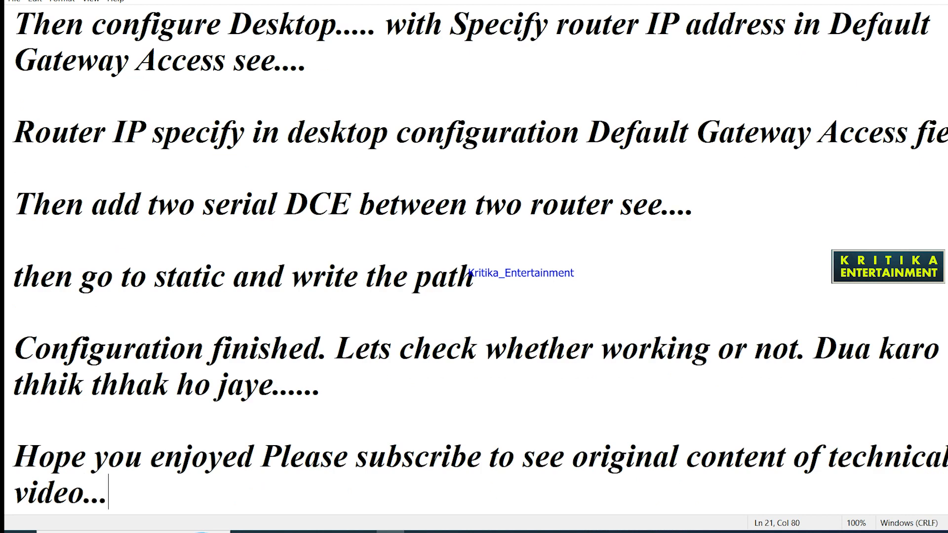